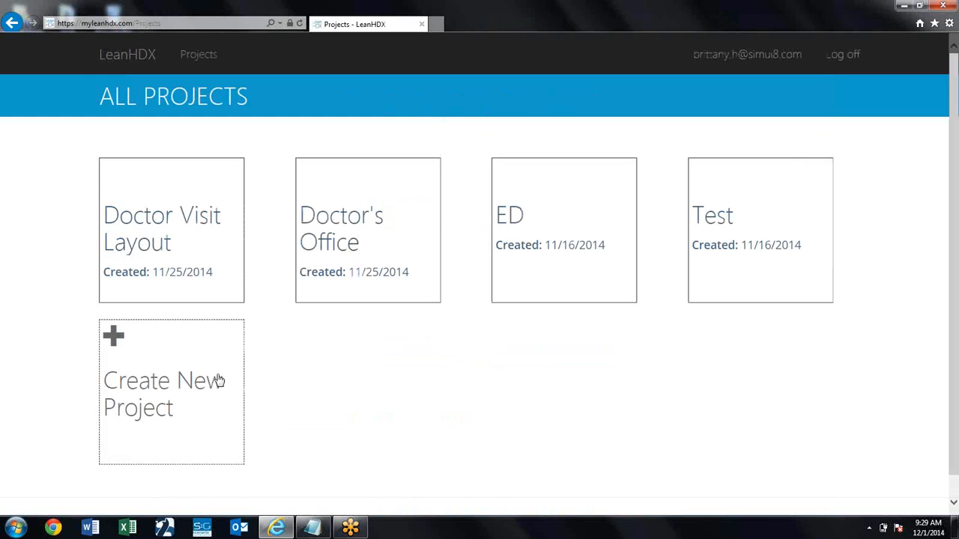
Create a new project named Outpatient Clinic with the description Test
click(158, 384)
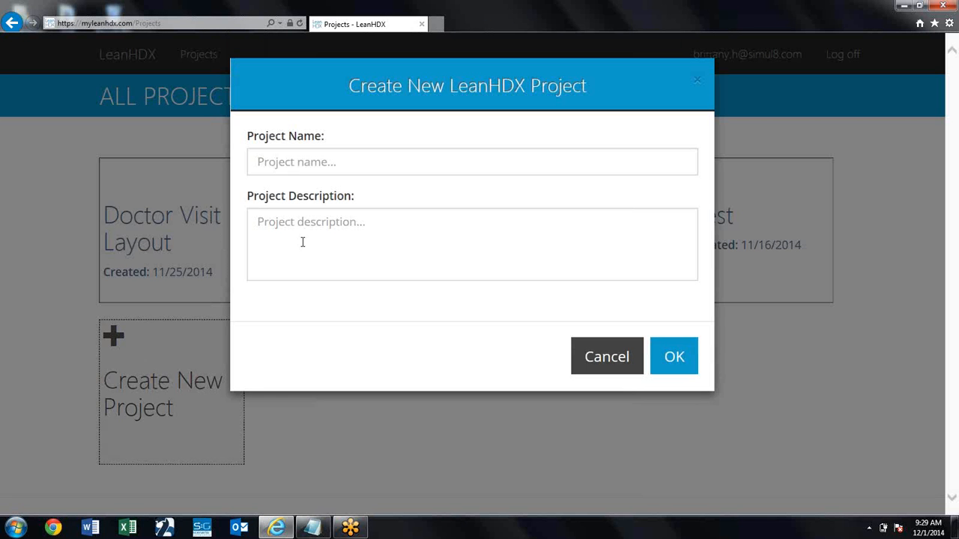
click(344, 165)
text(Outpaitne)
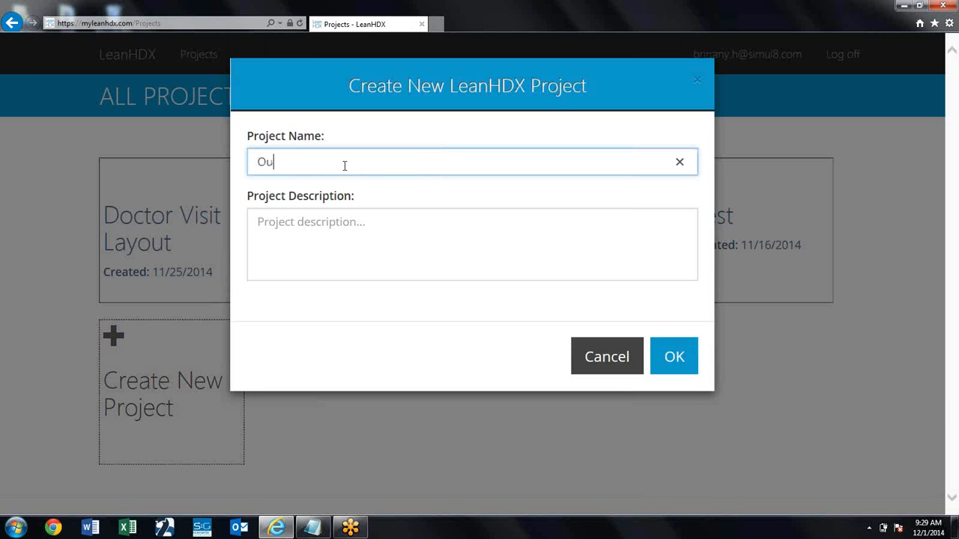
key(BackSpace)
key(BackSpace)
key(BackSpace)
key(BackSpace)
text(tient Clinic)
click(393, 227)
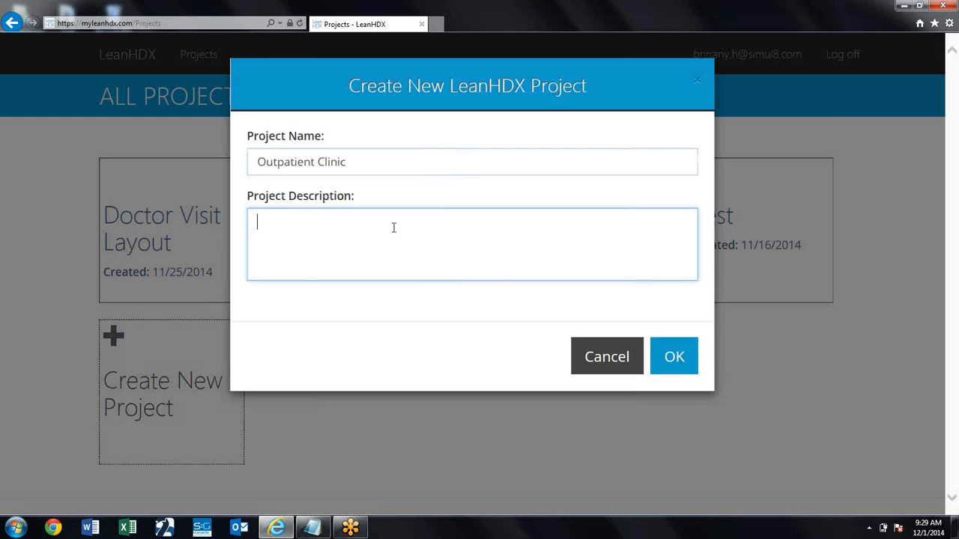
text(Test)
click(674, 358)
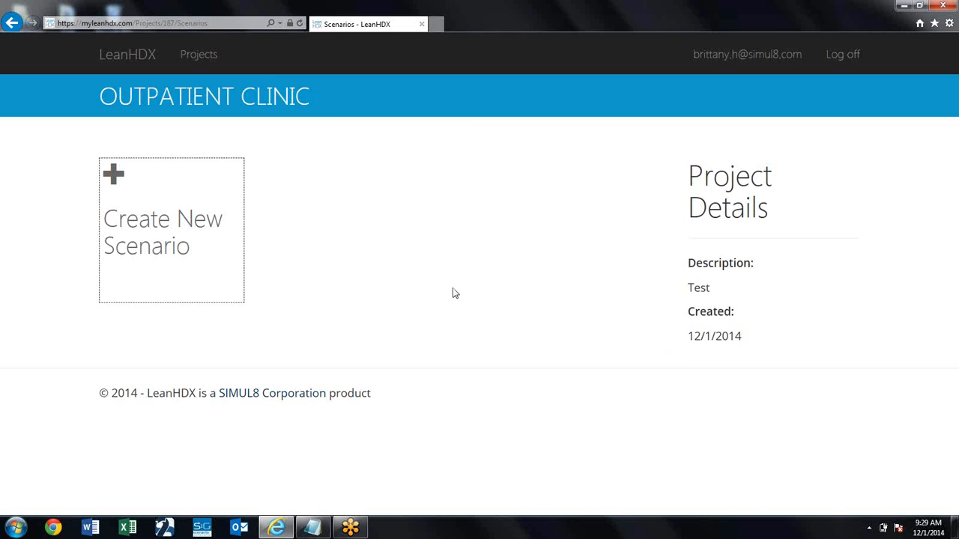
Create a scenario named Base Case with the tutorial launch turned off and the default background image
click(159, 234)
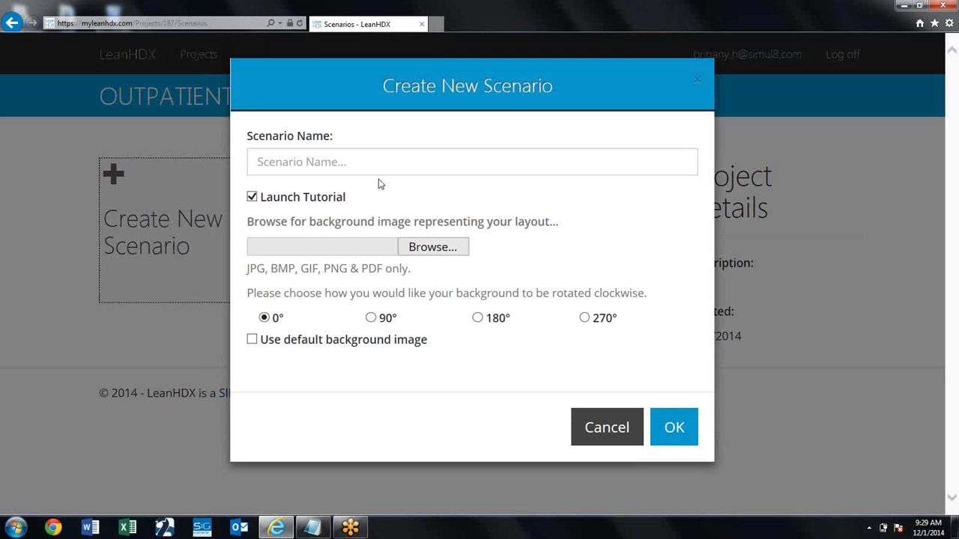
click(387, 172)
text(Base Case)
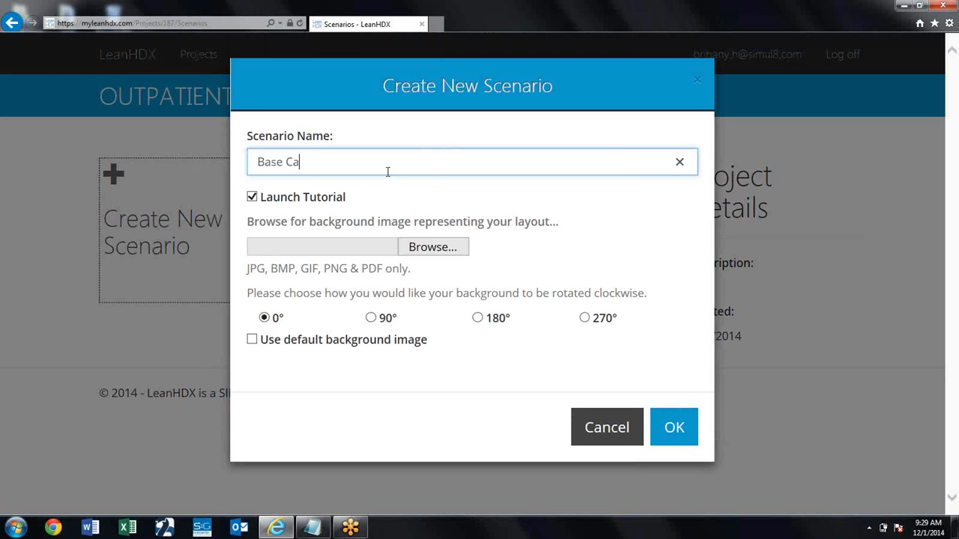
click(253, 197)
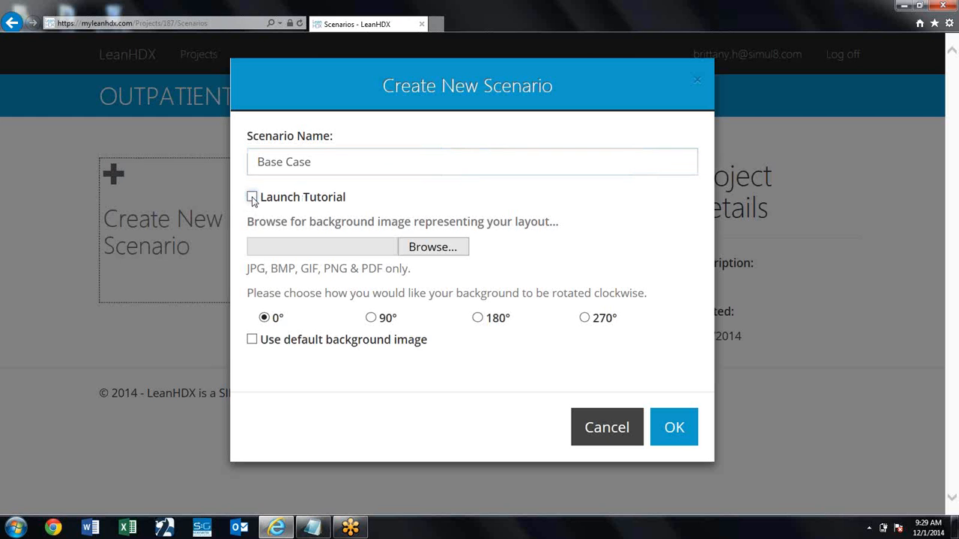
click(253, 340)
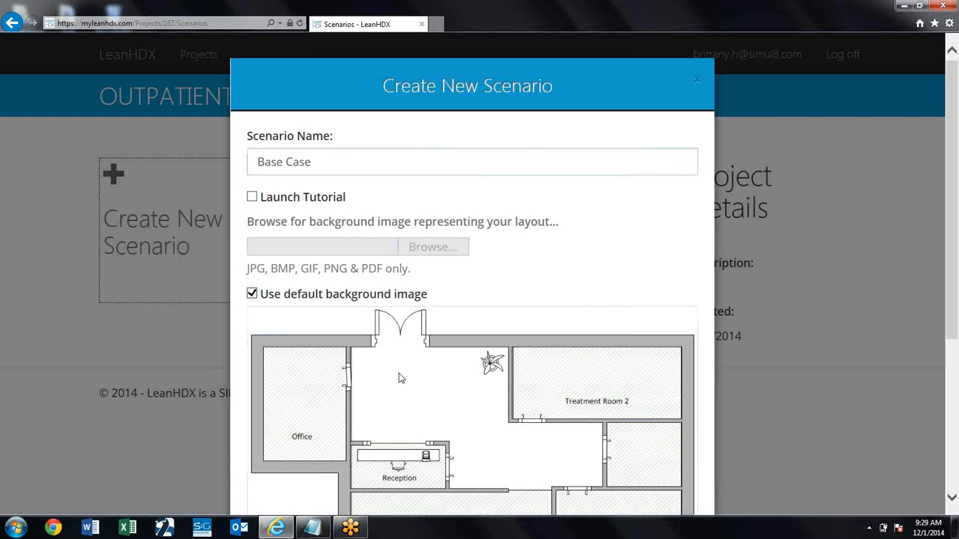
click(253, 294)
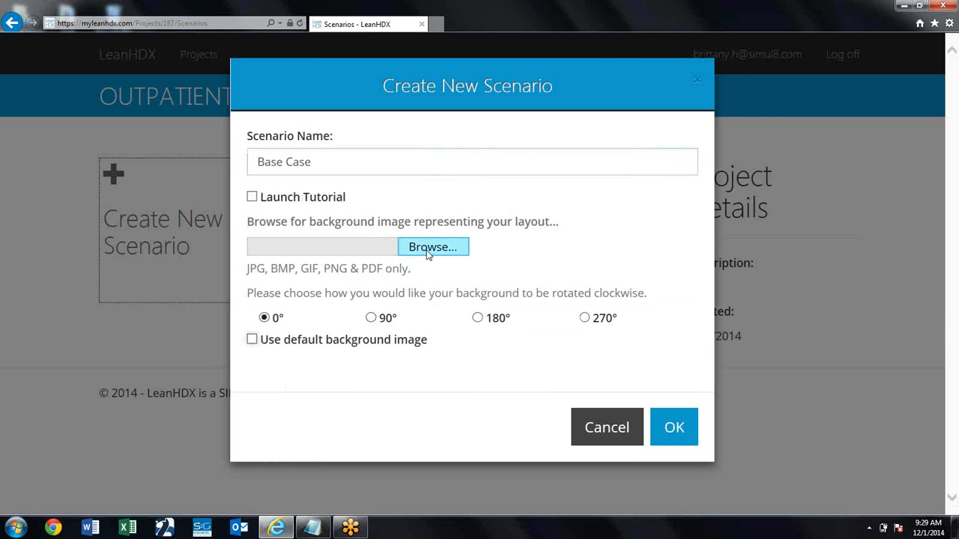
click(252, 340)
scroll(480, 328, down, 3)
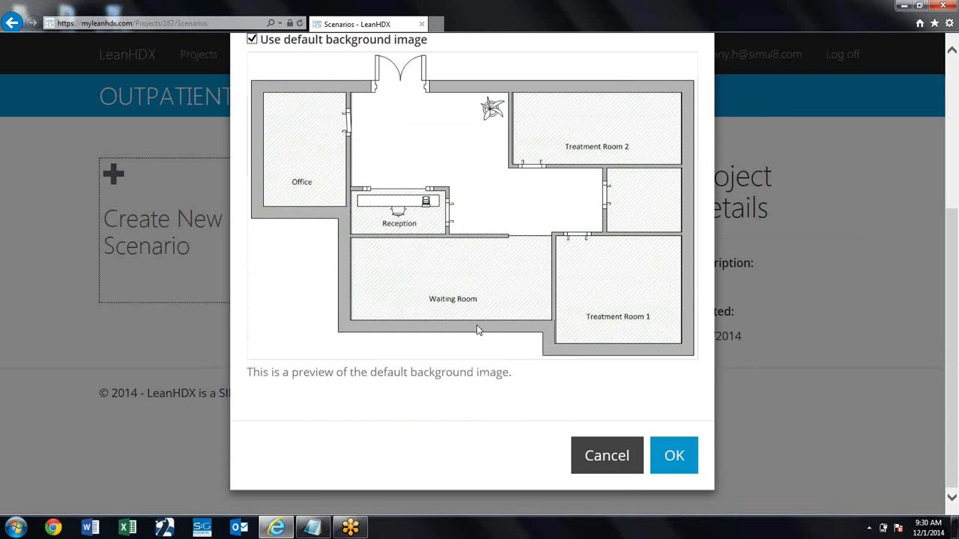
click(663, 463)
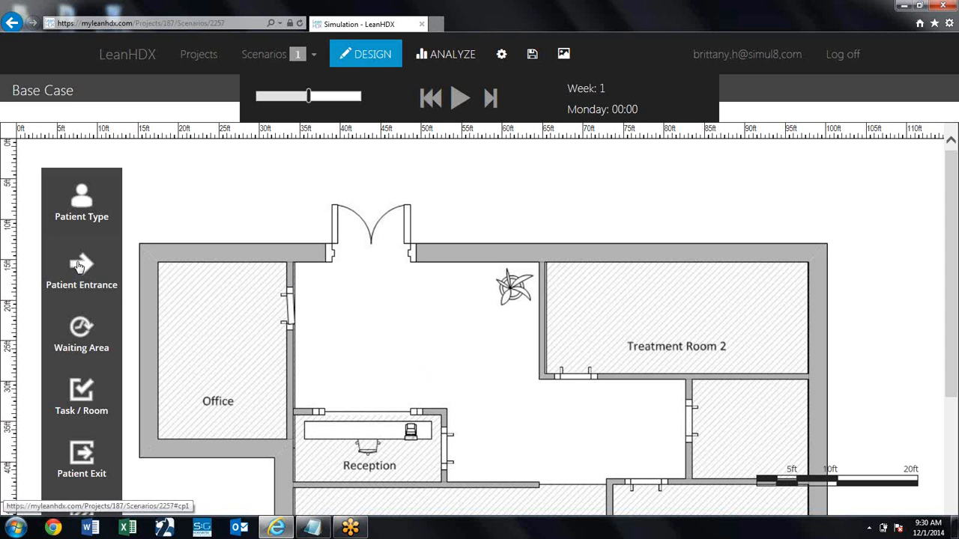
Place a patient entrance at the double doors and rename its patient type to New Patients
drag(79, 266, 369, 214)
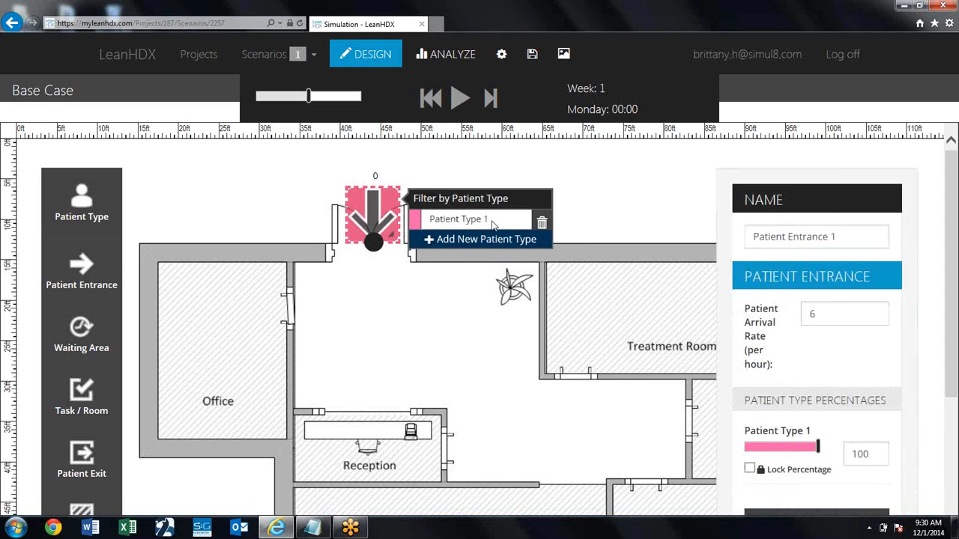
click(454, 219)
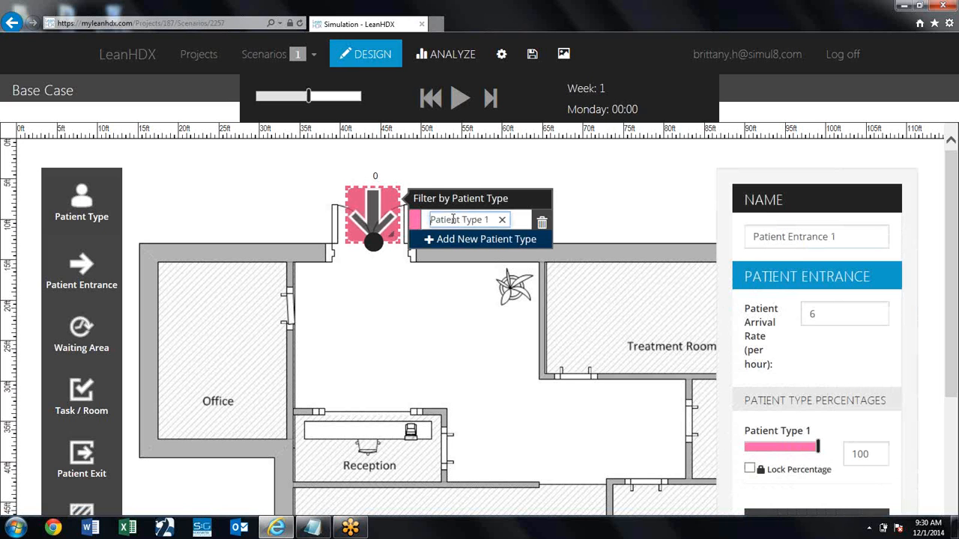
key(BackSpace)
key(BackSpace)
key(BackSpace)
key(BackSpace)
key(BackSpace)
key(BackSpace)
key(BackSpace)
key(BackSpace)
key(BackSpace)
key(BackSpace)
key(BackSpace)
key(BackSpace)
key(BackSpace)
key(BackSpace)
text(New Patient)
Add a second patient type to the entrance and name it Returning Patients
click(429, 239)
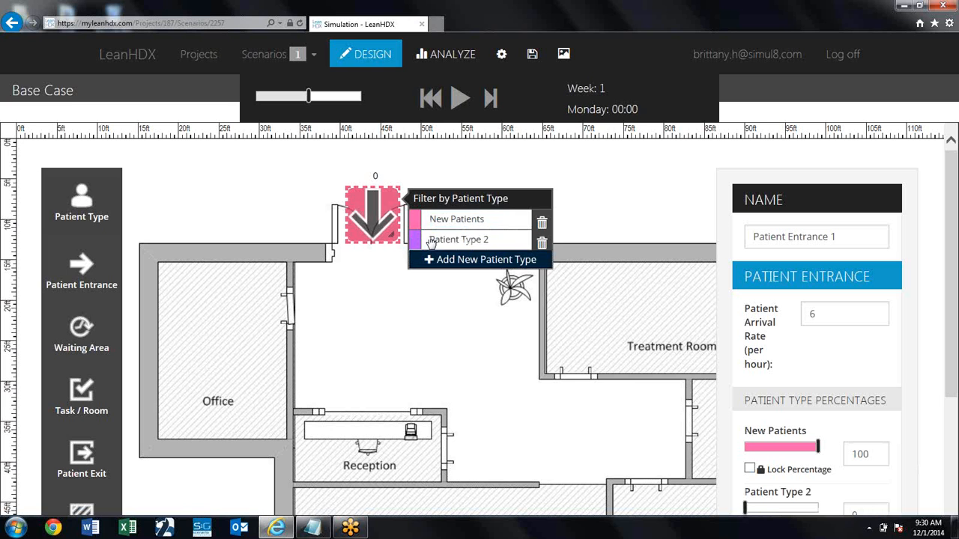
click(442, 240)
drag(433, 239, 498, 241)
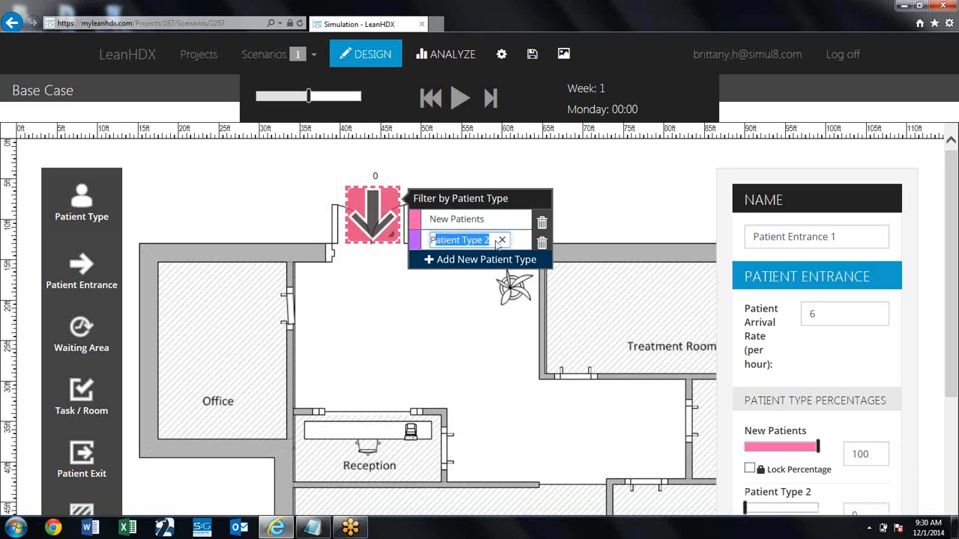
key(BackSpace)
text(Re)
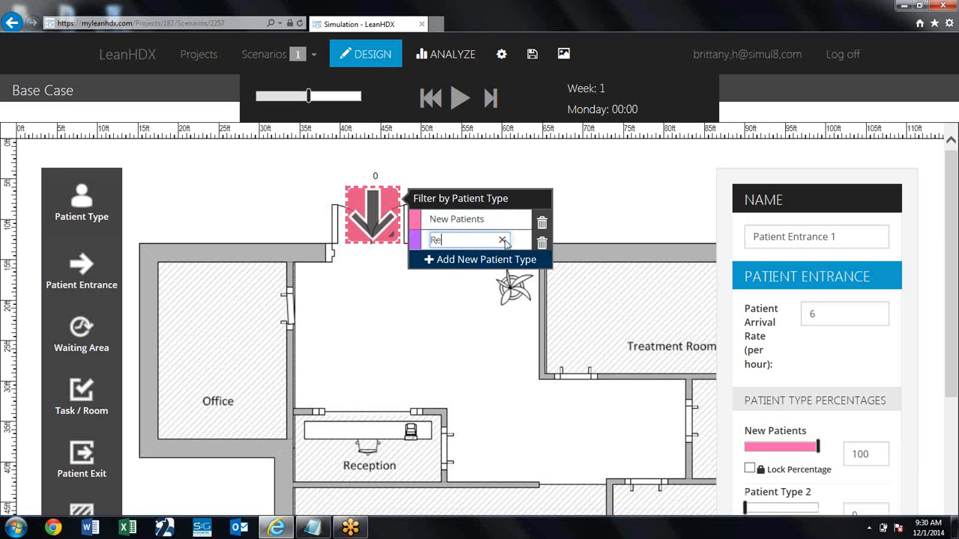
text(turning Patients)
Set the entrance's arrival rate to 8 patients per hour, split into 40% New Patients and 60% Returning Patients
drag(825, 315, 800, 316)
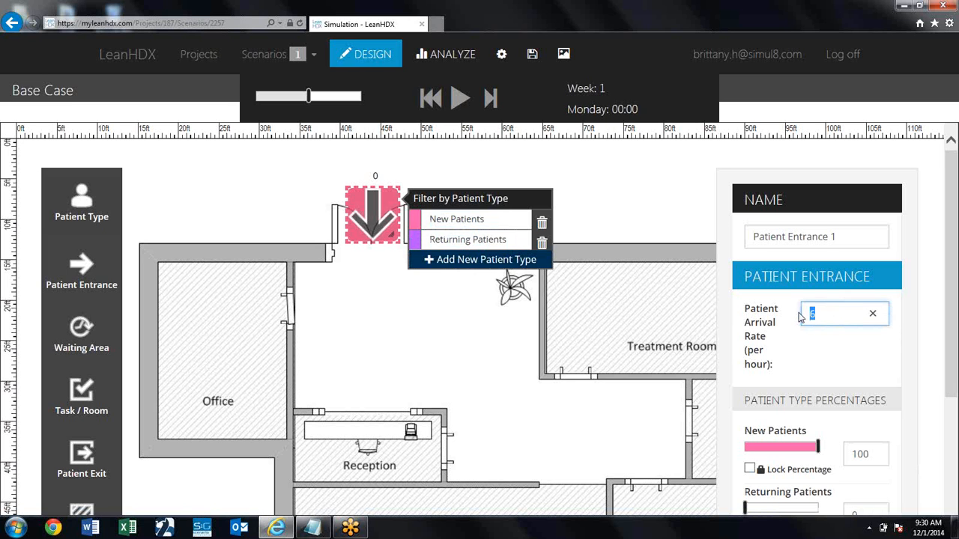
text(8)
click(791, 175)
scroll(792, 174, down, 1)
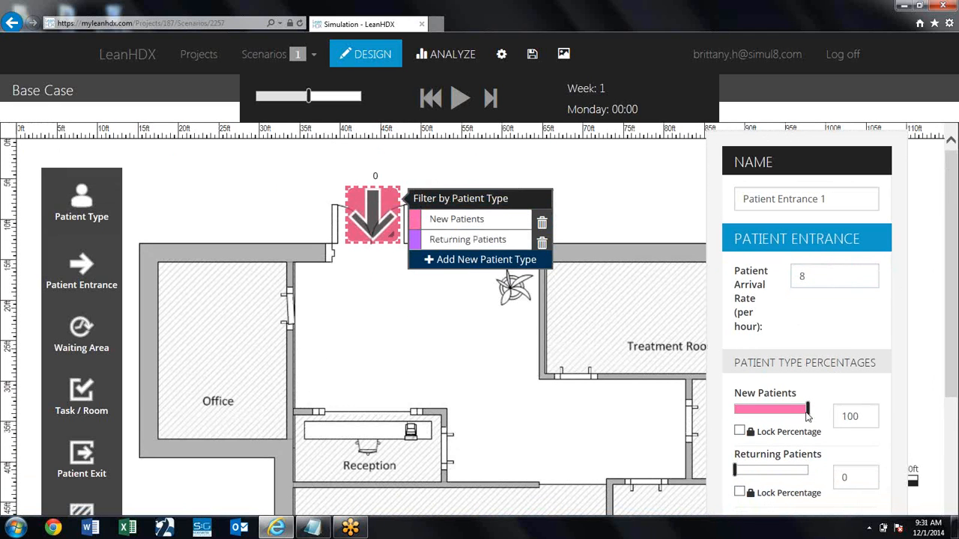
drag(807, 412, 765, 417)
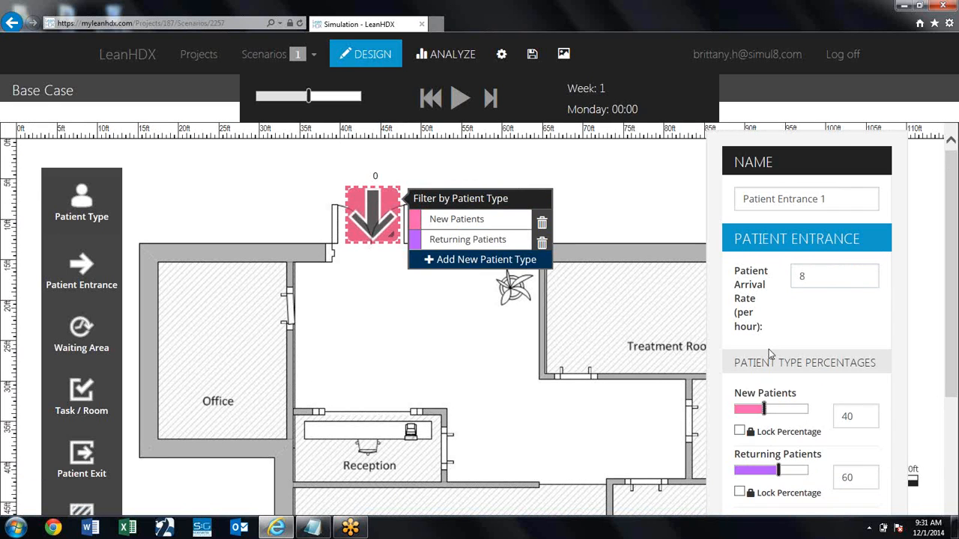
click(609, 216)
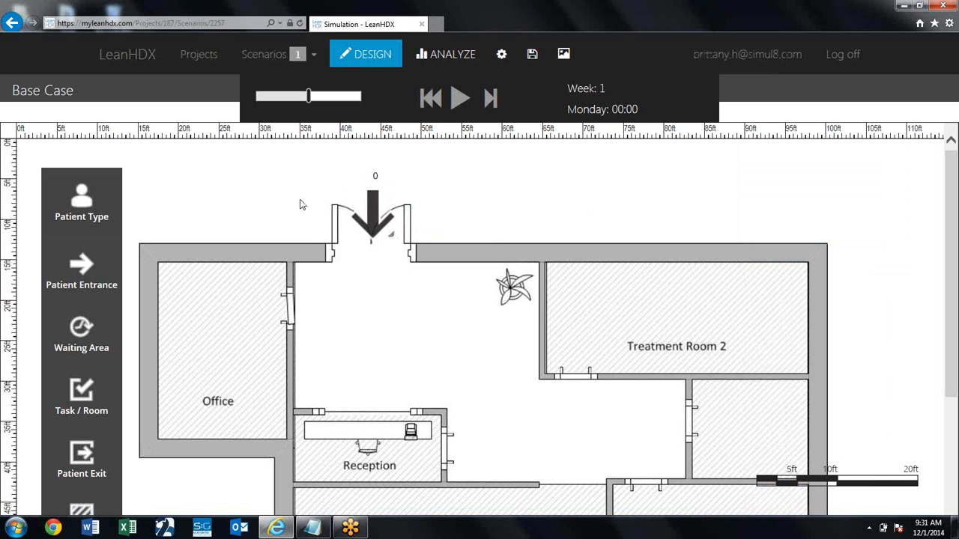
Route New Patients from the entrance to a new waiting area placed just in front of the reception desk
click(81, 204)
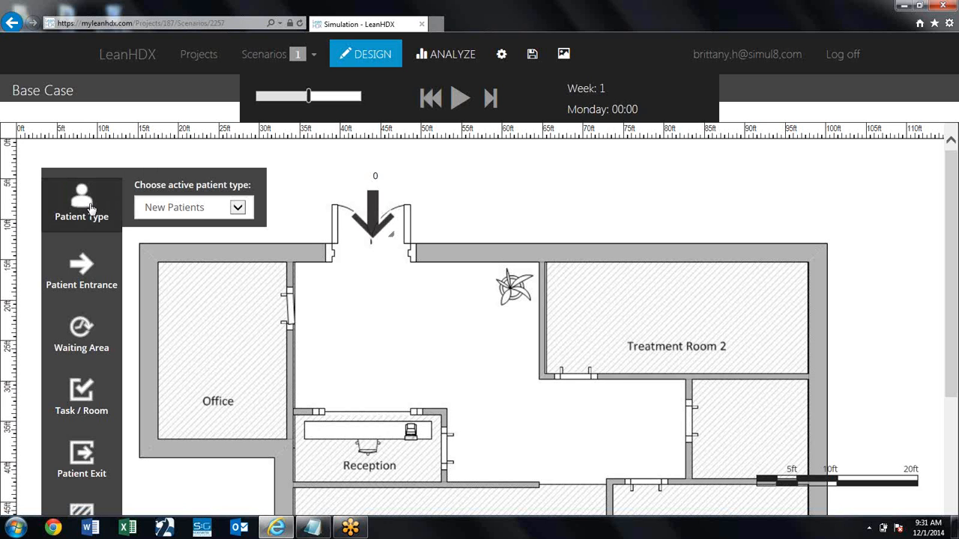
click(372, 219)
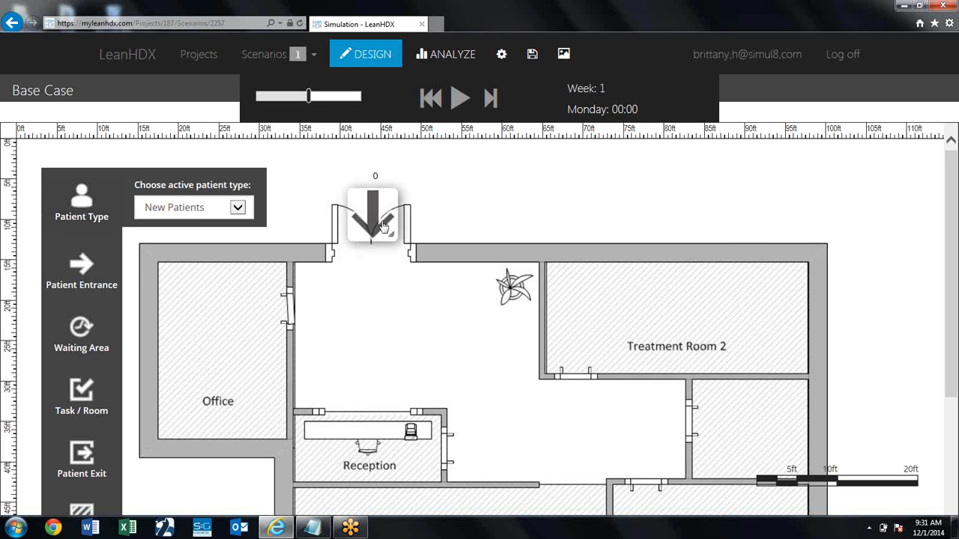
scroll(385, 302, down, 2)
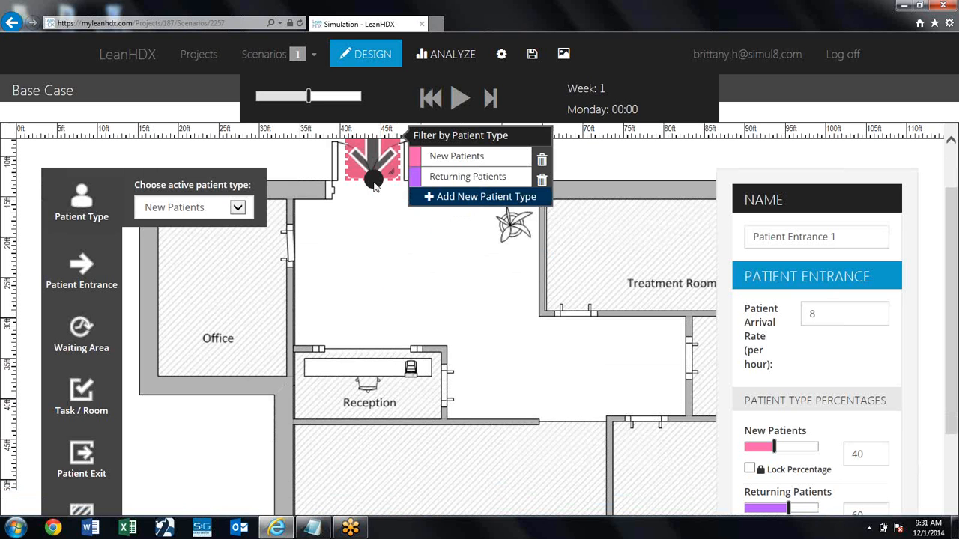
drag(375, 186, 365, 334)
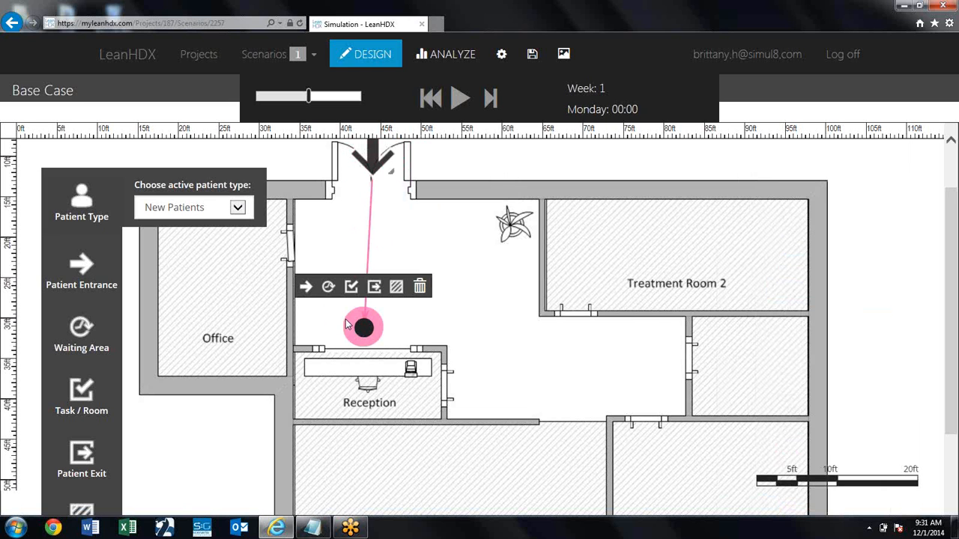
click(328, 291)
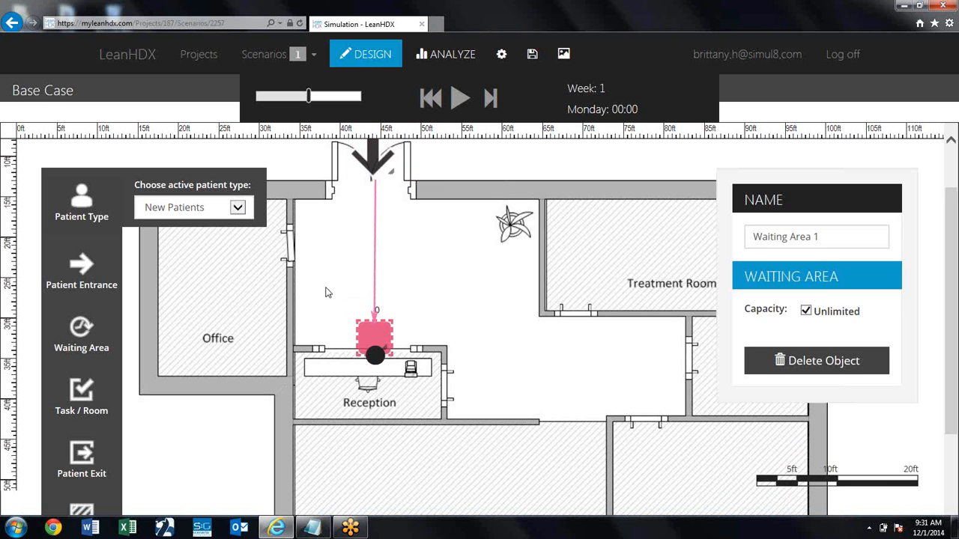
drag(381, 333, 371, 317)
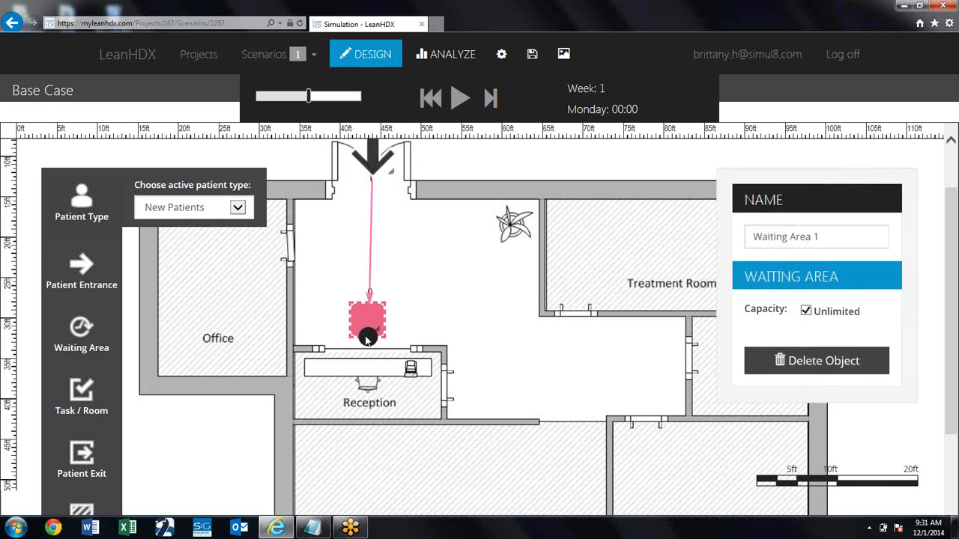
Link the front waiting area to a new task and size that task to cover the Reception room
click(310, 369)
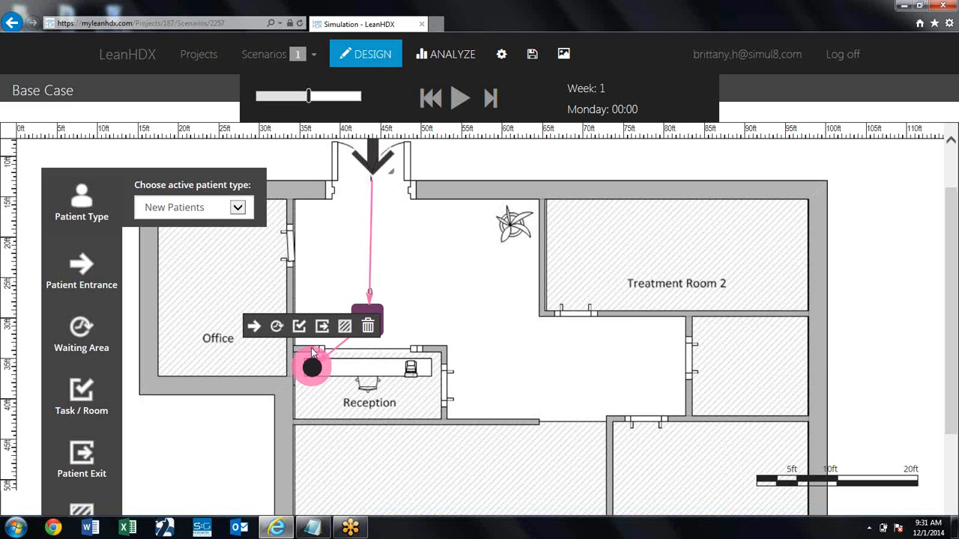
click(300, 327)
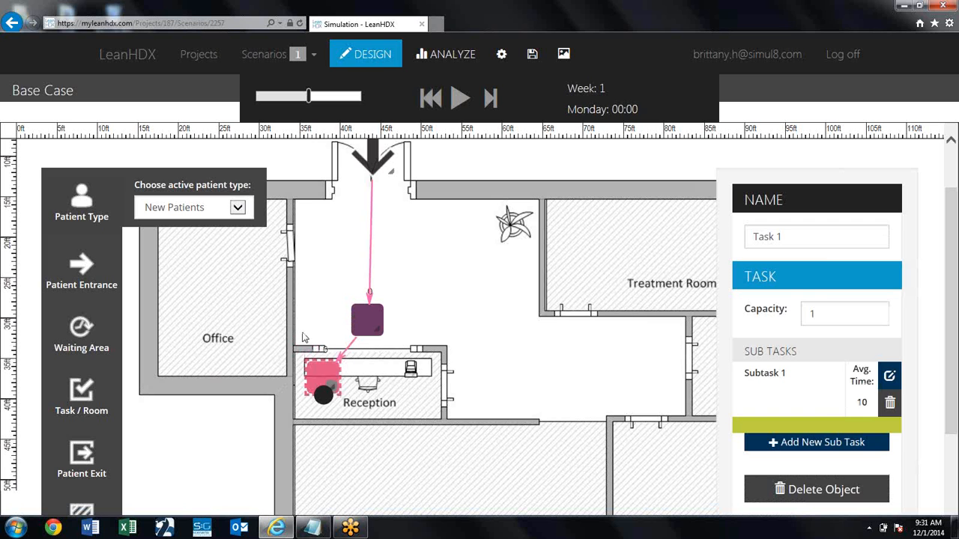
drag(308, 365, 403, 419)
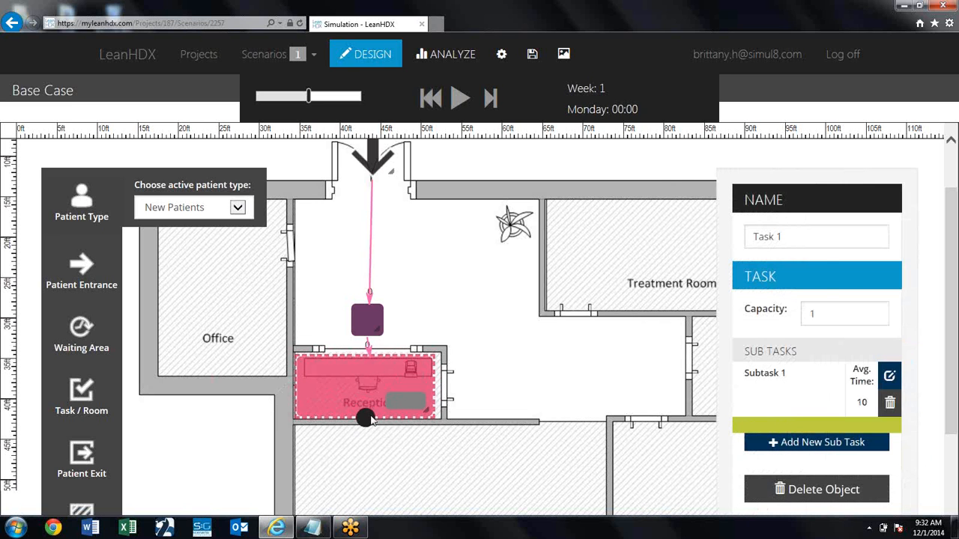
Route patients from the reception task around the hallway to a new waiting area that fills the Waiting Room
mouse_move(365, 418)
mouse_down()
mouse_move(405, 302)
mouse_move(417, 302)
mouse_move(408, 310)
mouse_up()
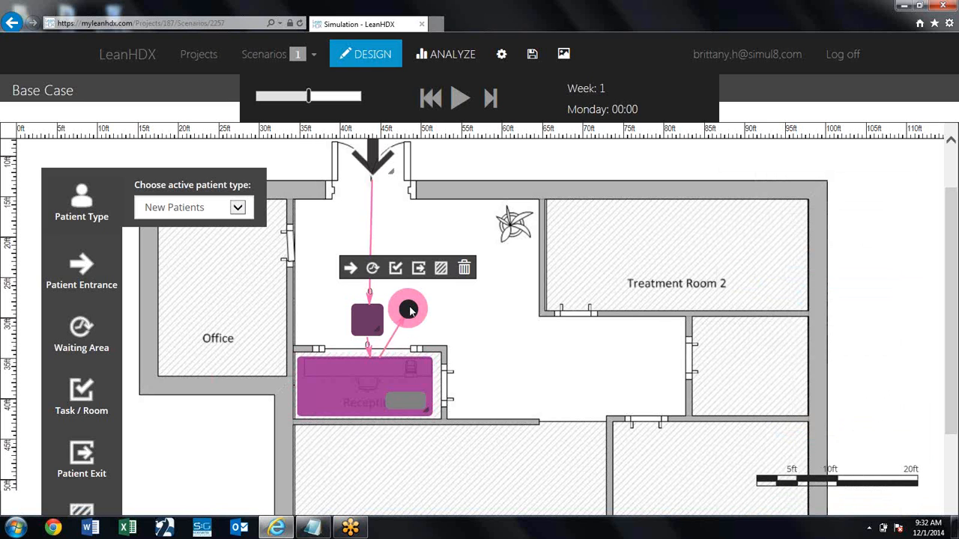
click(501, 310)
drag(499, 309, 566, 402)
scroll(569, 403, down, 2)
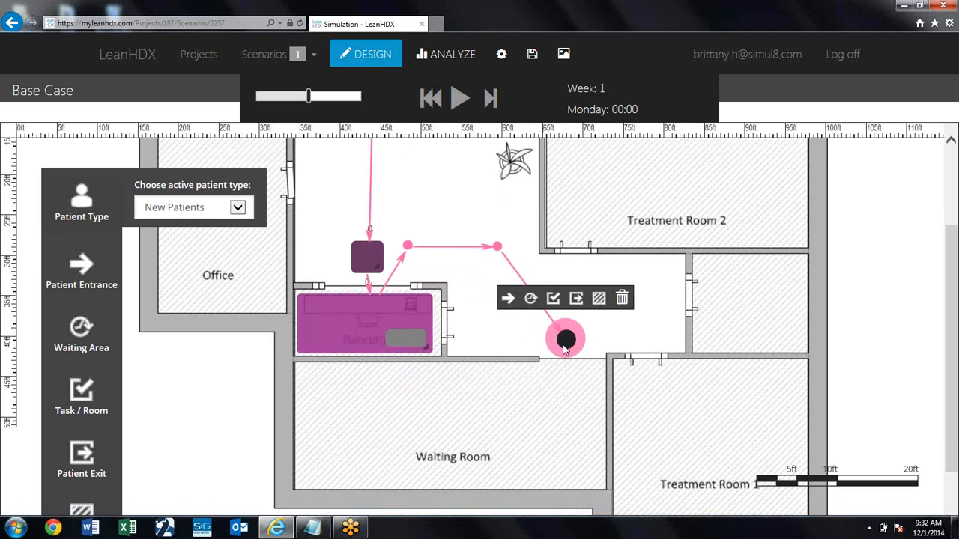
drag(566, 339, 424, 414)
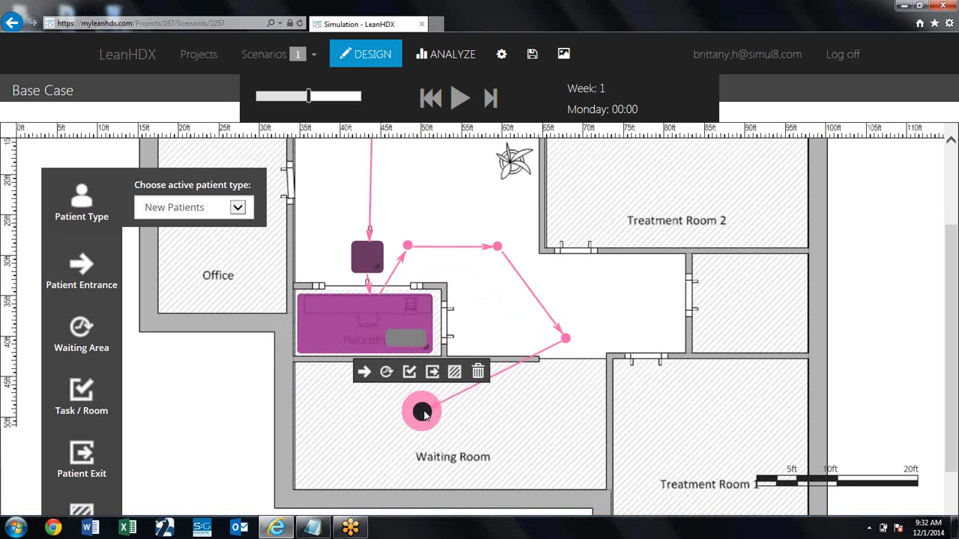
click(387, 373)
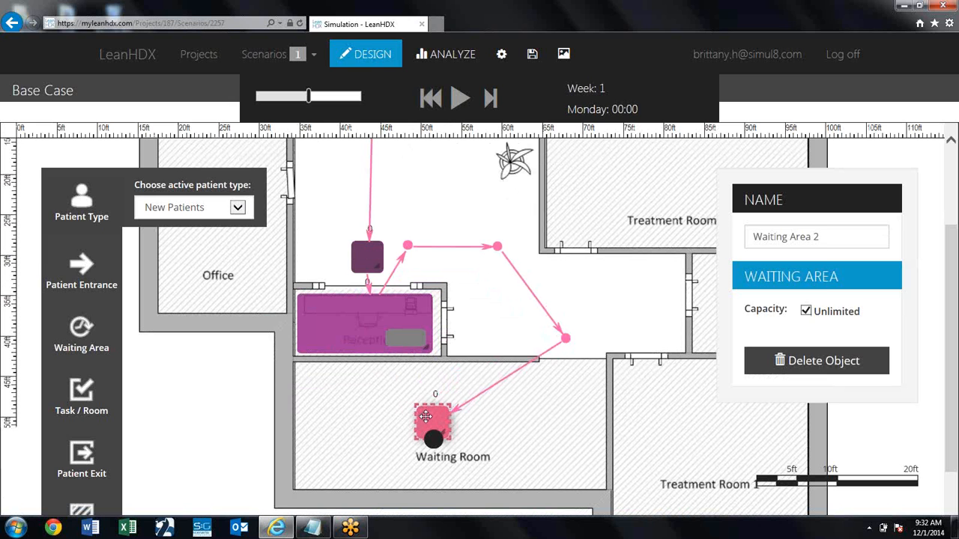
drag(421, 405, 601, 481)
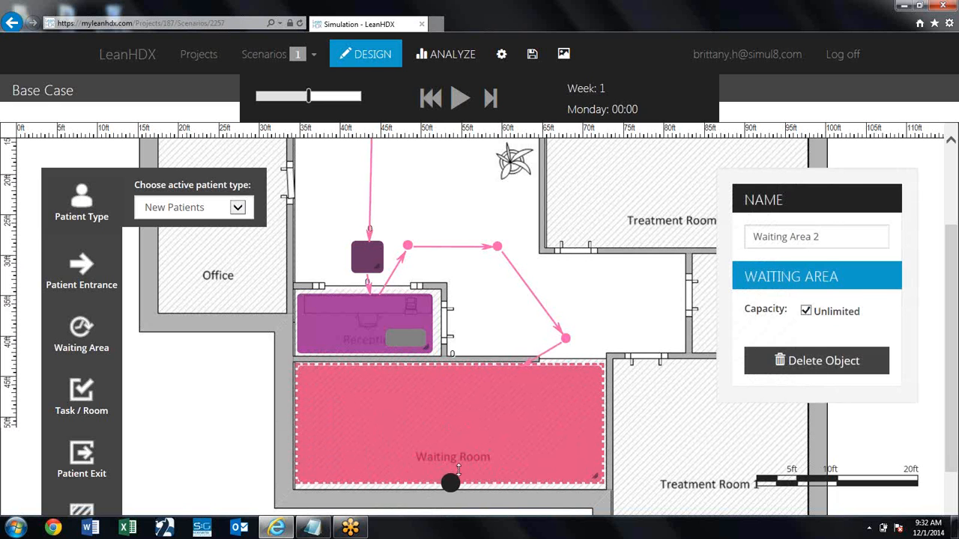
Route New Patients from the Waiting Room through the hallway to a new task that fills Treatment Room 1
drag(450, 482, 649, 386)
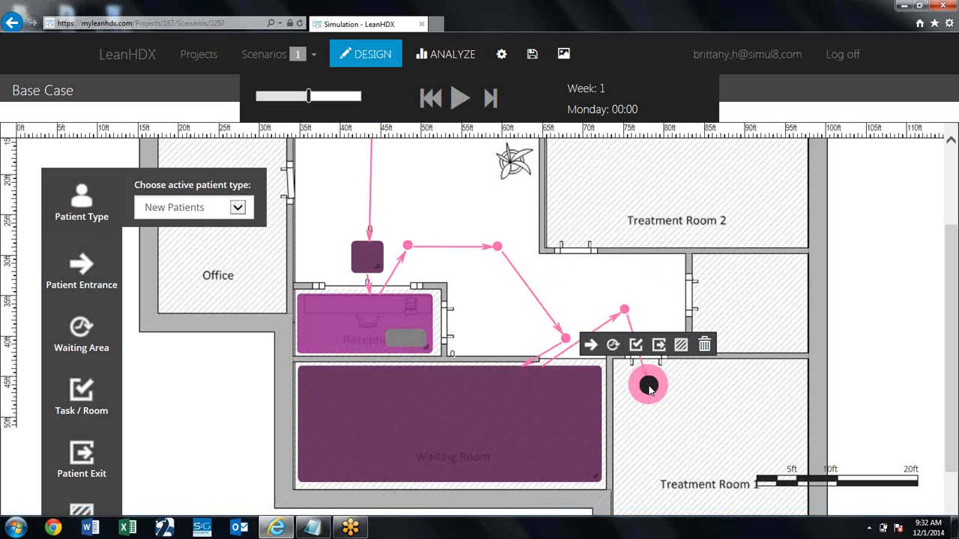
click(636, 346)
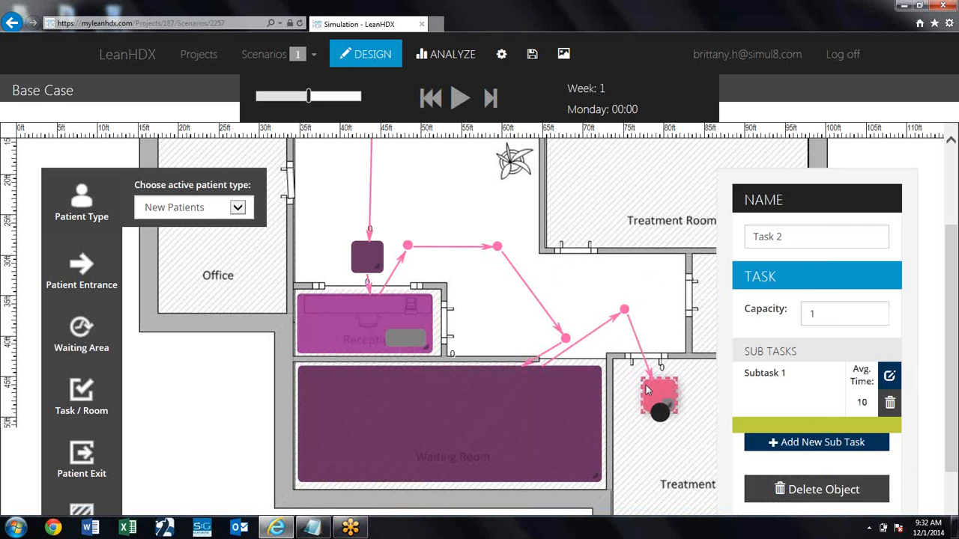
drag(648, 389, 637, 381)
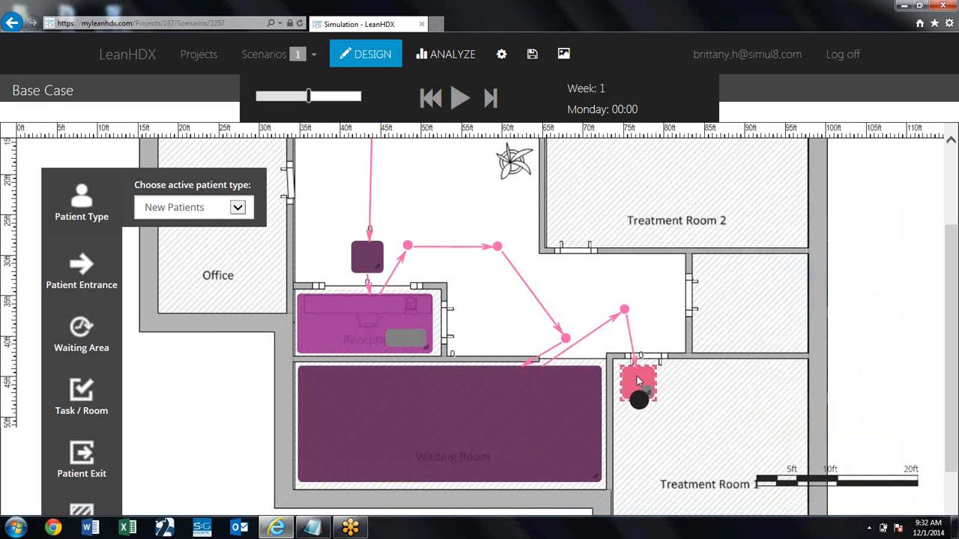
click(637, 377)
click(637, 384)
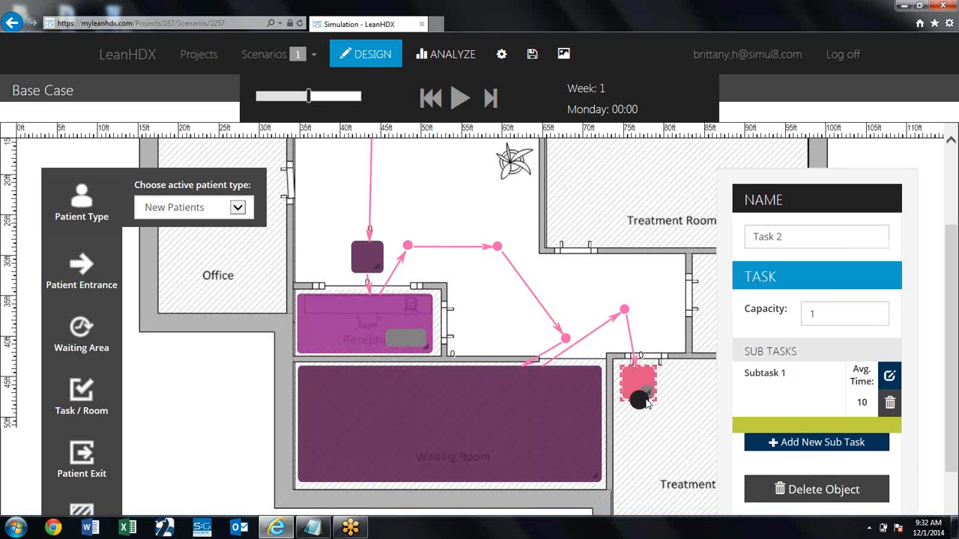
drag(654, 427, 648, 513)
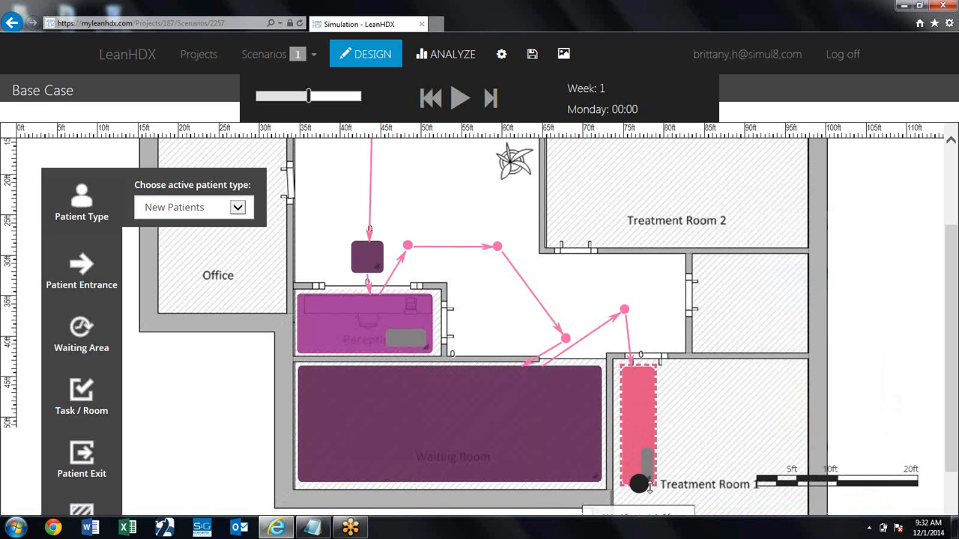
drag(654, 448, 801, 442)
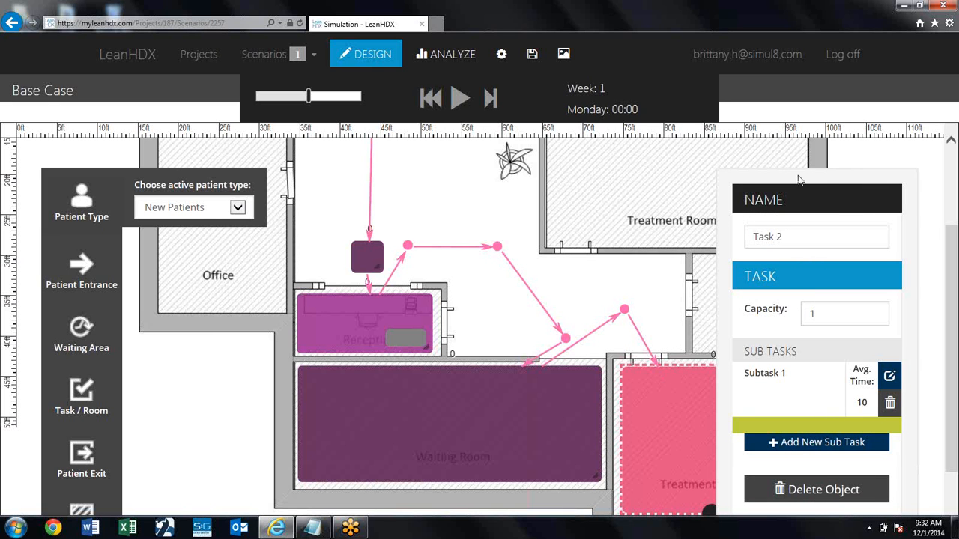
Route New Patients from the Treatment Room 1 task through the hallway to a new patient exit at the front door
drag(799, 180, 839, 156)
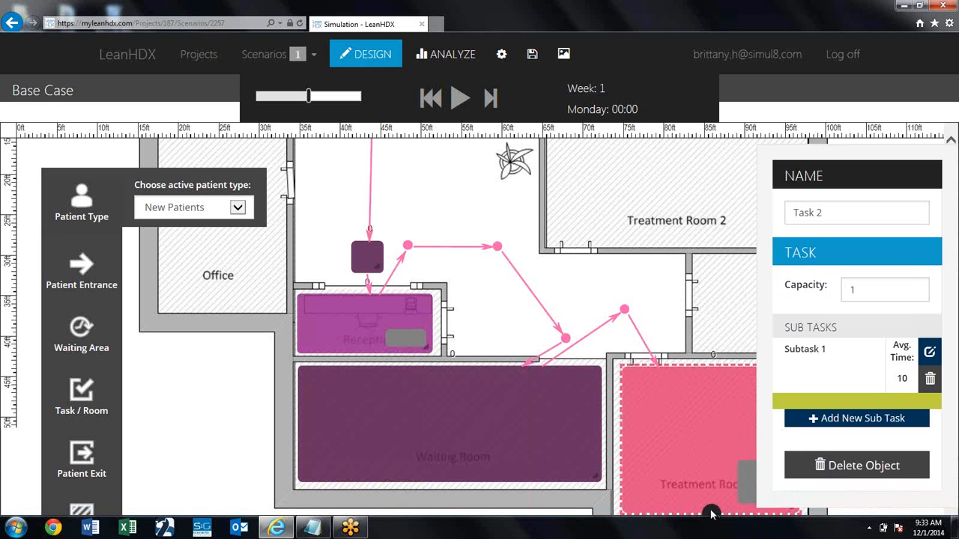
drag(711, 513, 421, 250)
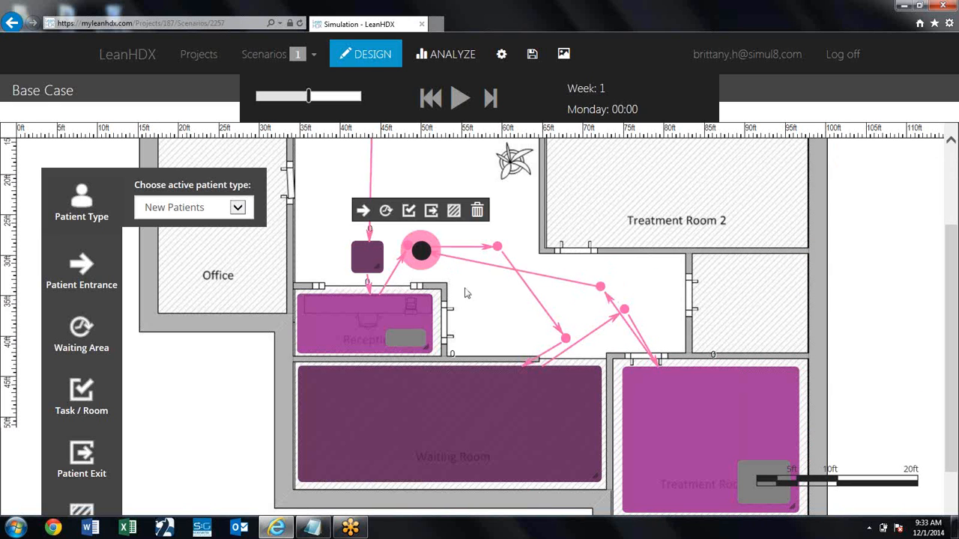
scroll(466, 292, up, 2)
drag(421, 374, 412, 223)
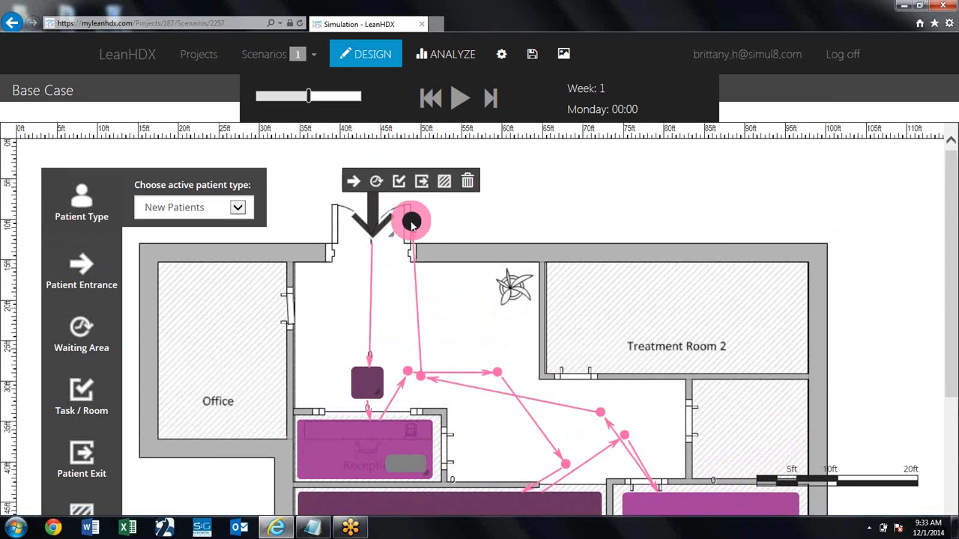
click(421, 182)
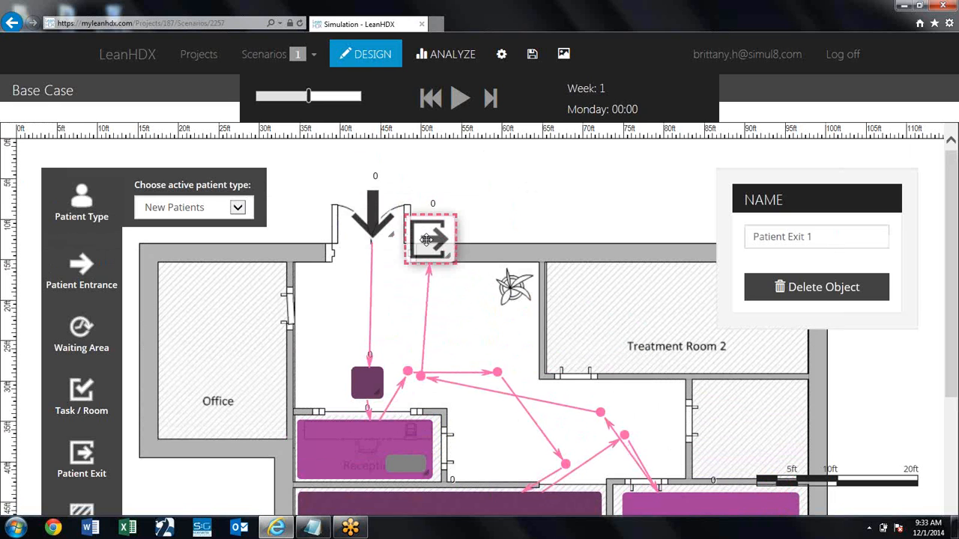
Reposition the patient entrance and the patient exit so they sit side by side in the front doorway
drag(373, 216, 351, 218)
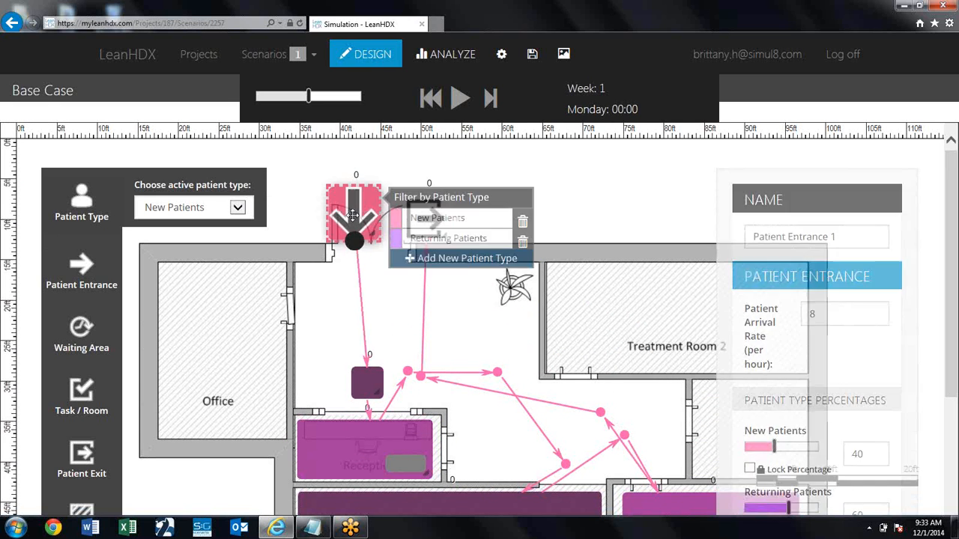
click(351, 217)
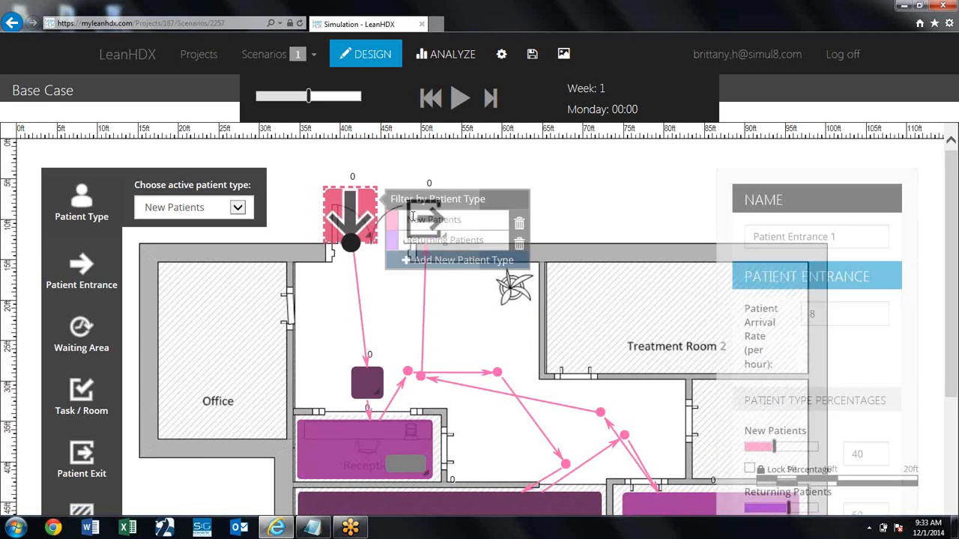
click(554, 206)
drag(435, 219, 393, 214)
click(510, 217)
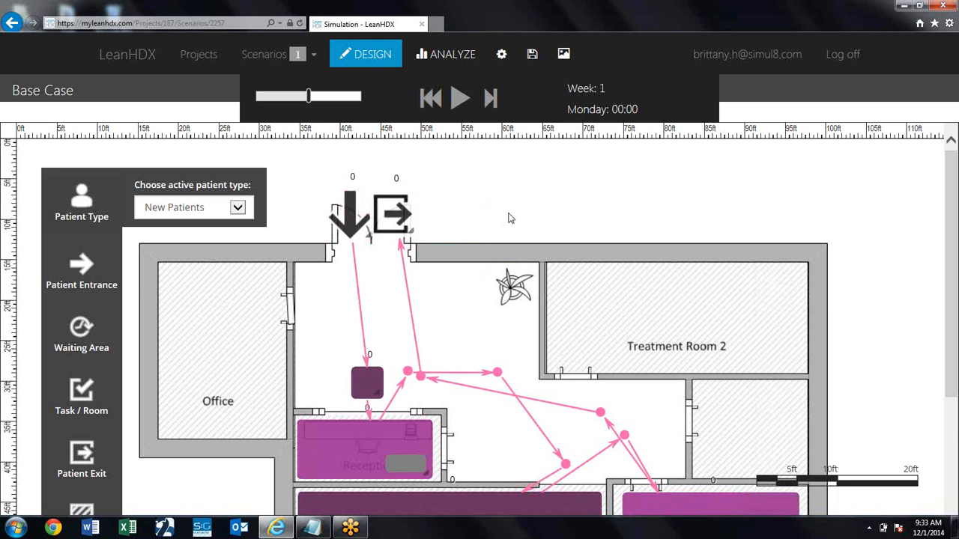
Make Returning Patients the active patient type and link the entrance to the waiting area in front of reception
scroll(601, 266, down, 1)
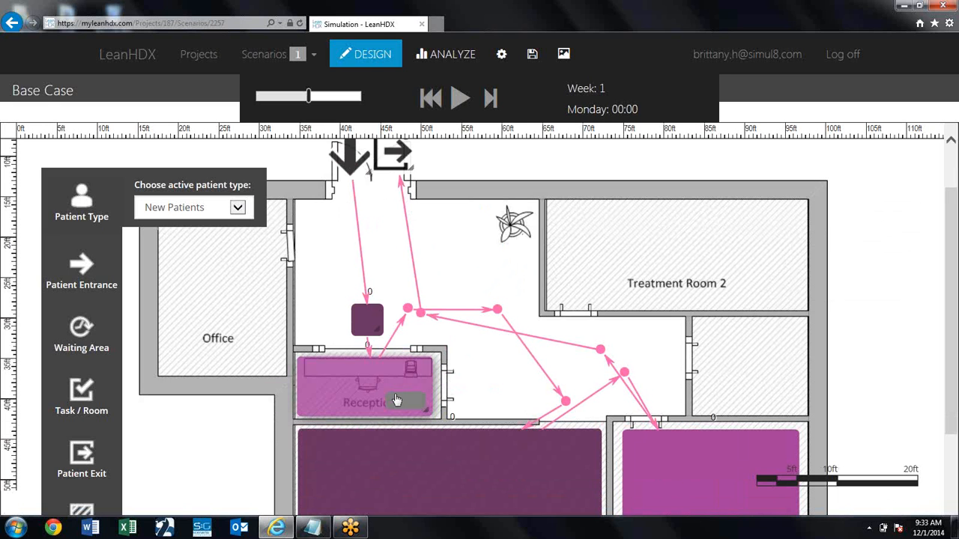
click(238, 208)
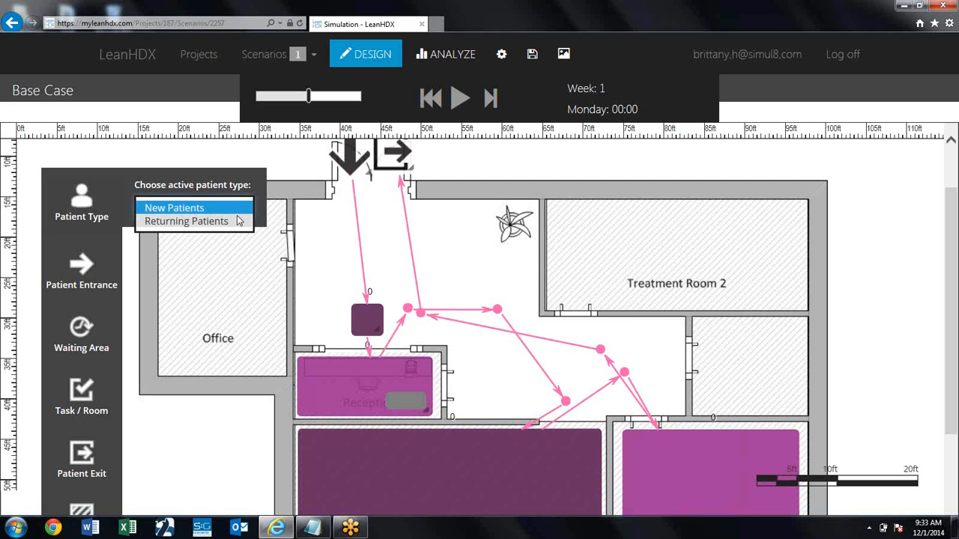
click(225, 222)
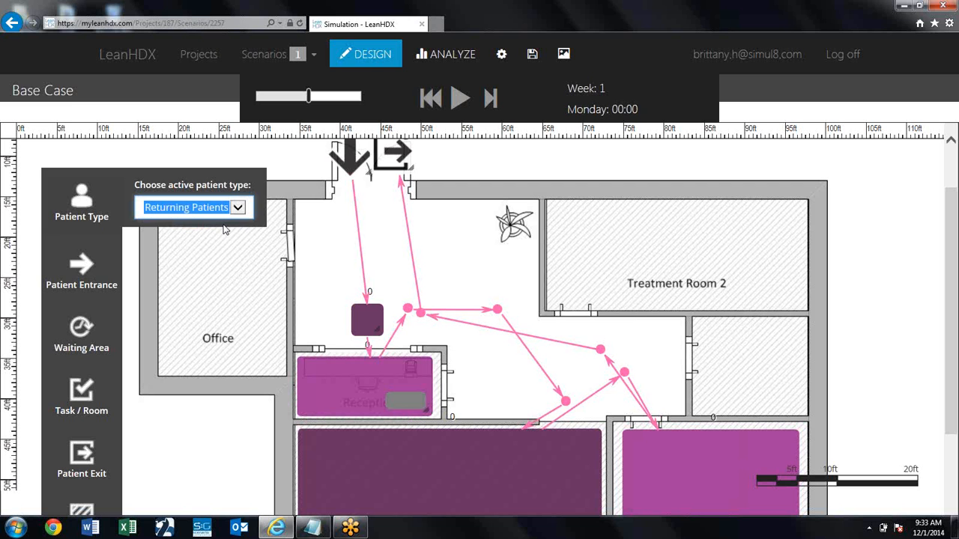
click(334, 235)
click(362, 158)
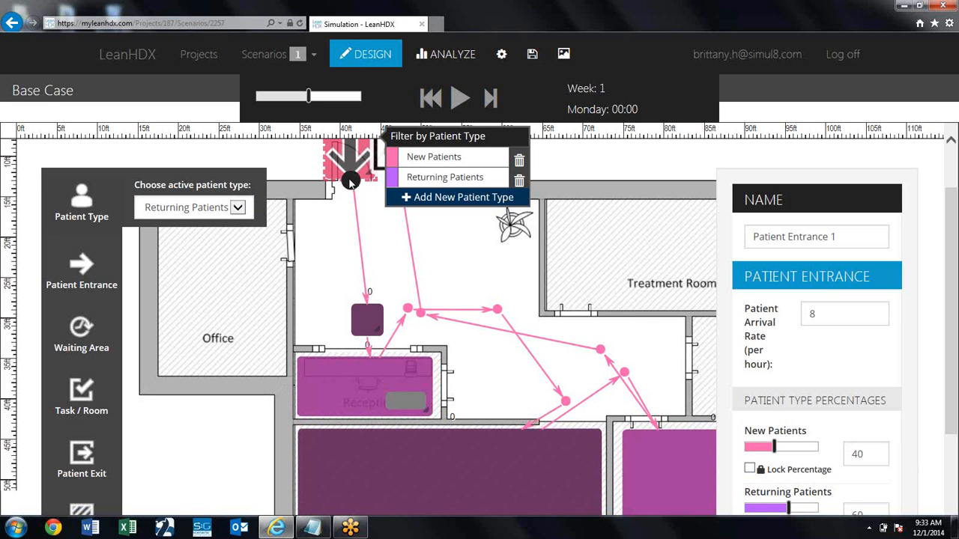
drag(350, 183, 368, 325)
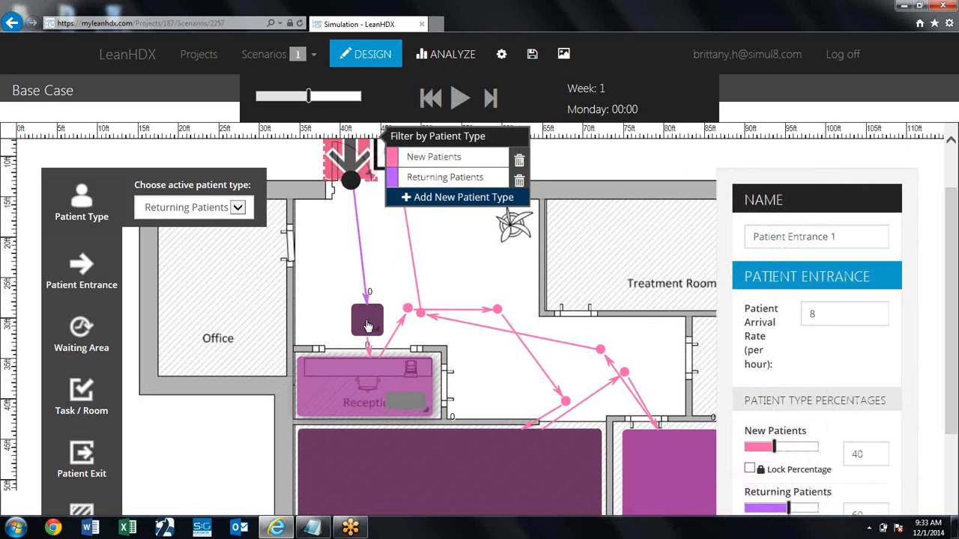
Route Returning Patients from the reception task through the hallway to the waiting area in the Waiting Room
click(368, 326)
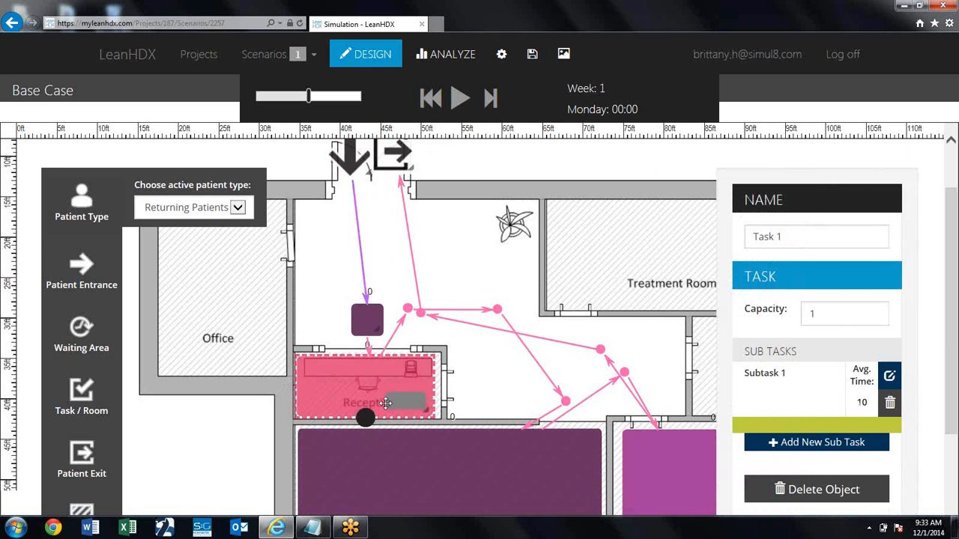
drag(367, 420, 532, 449)
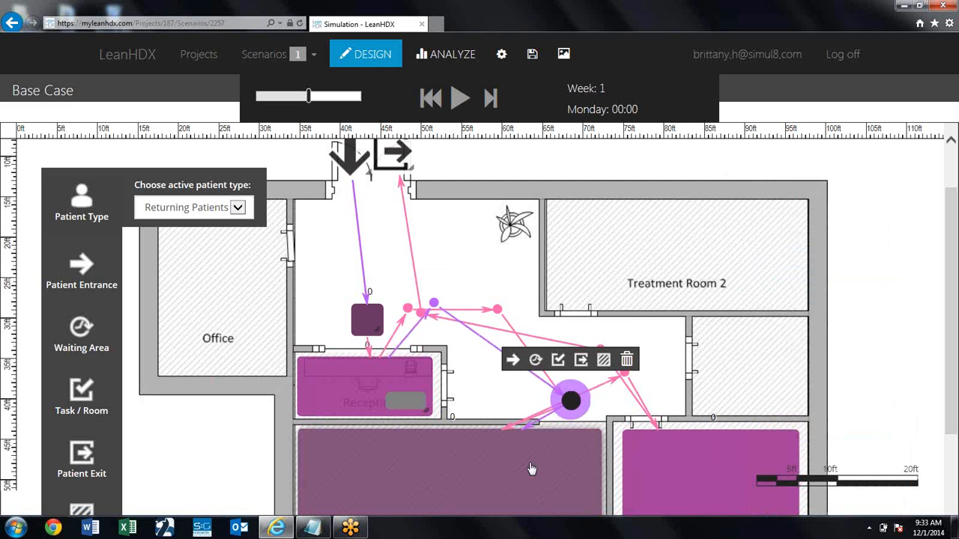
scroll(535, 391, down, 2)
Route Returning Patients from the Waiting Room through the hallway to a new task inside Treatment Room 2
click(535, 391)
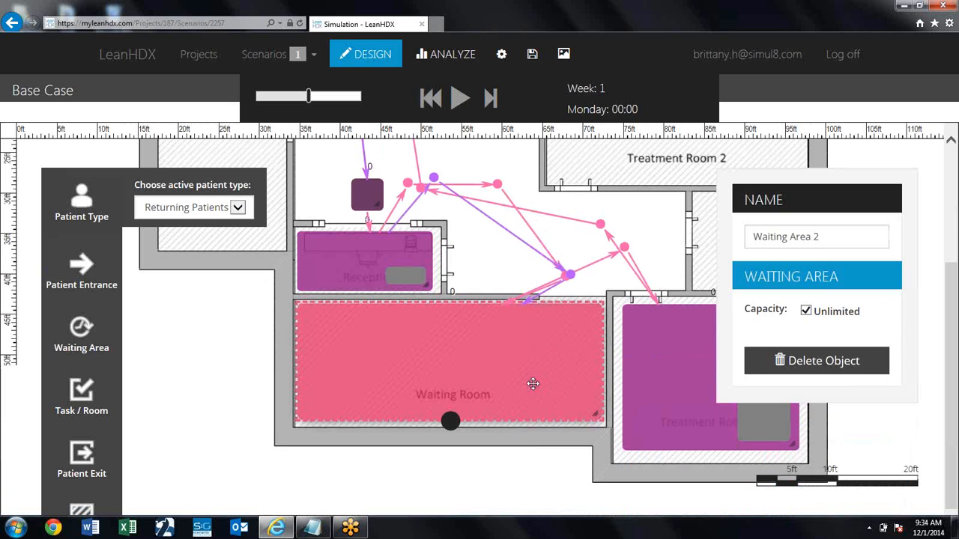
drag(451, 422, 602, 230)
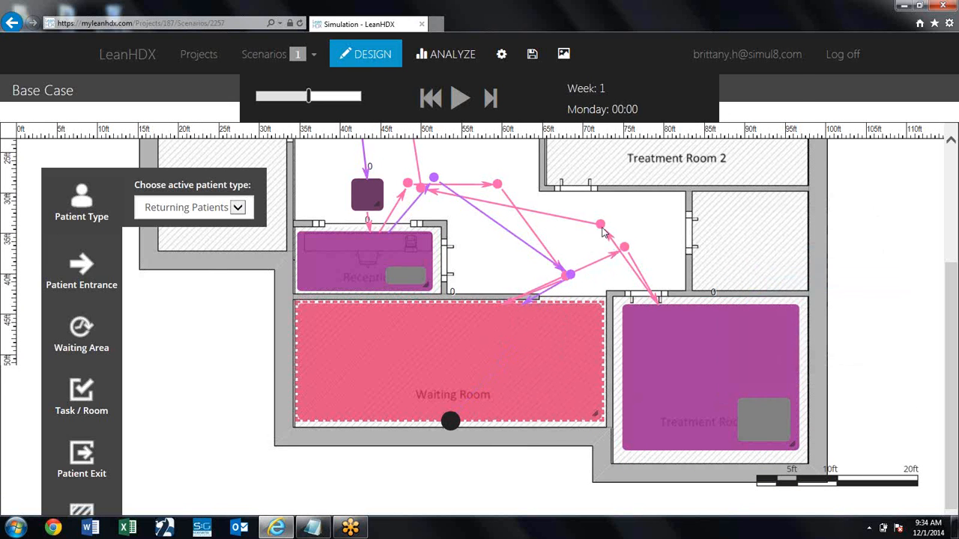
scroll(607, 266, up, 1)
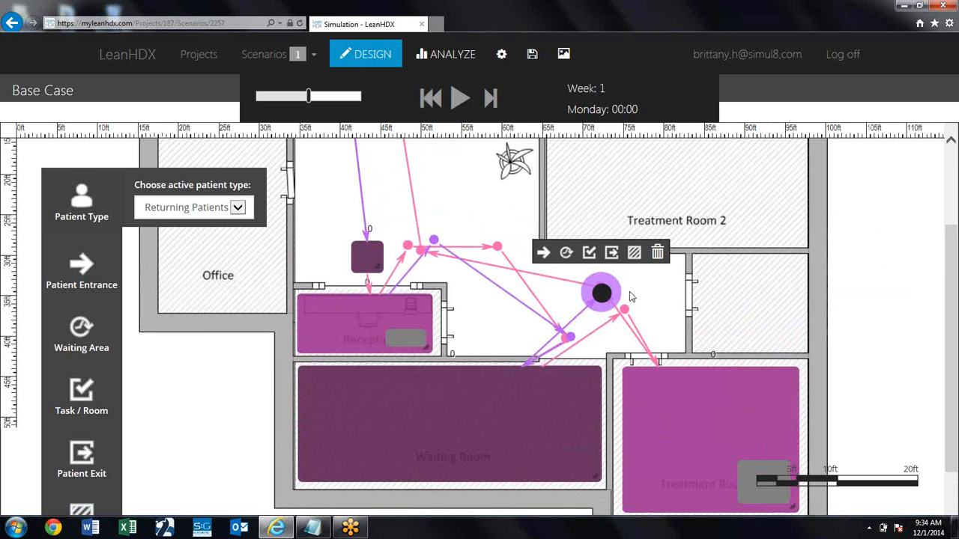
scroll(629, 298, up, 1)
drag(605, 359, 581, 261)
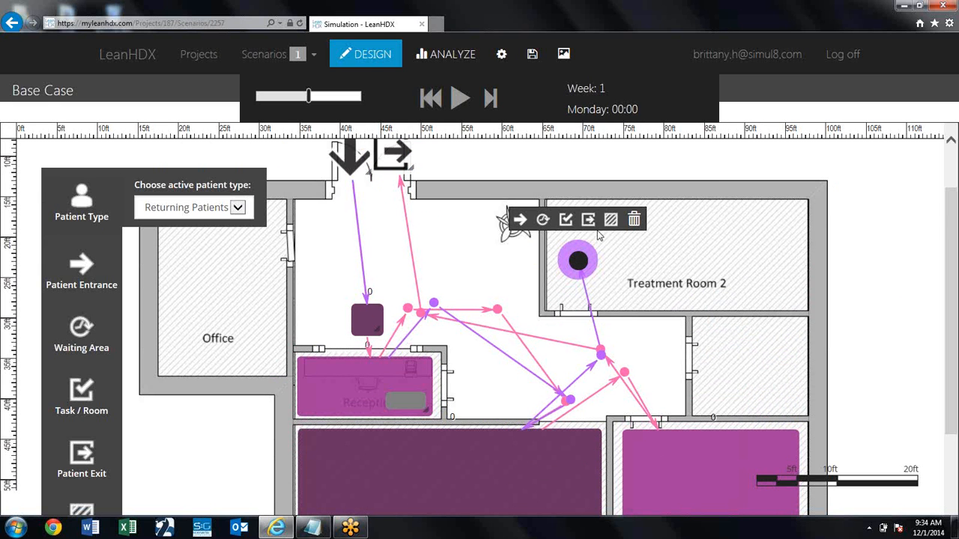
click(566, 219)
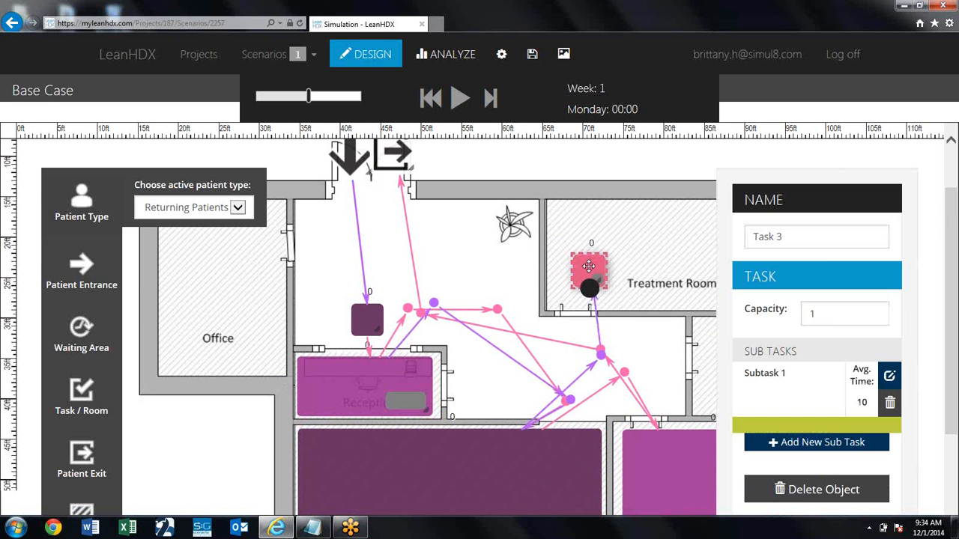
Size the new task to fill Treatment Room 2 and route Returning Patients from it through the hallway to the patient exit
drag(592, 258, 569, 212)
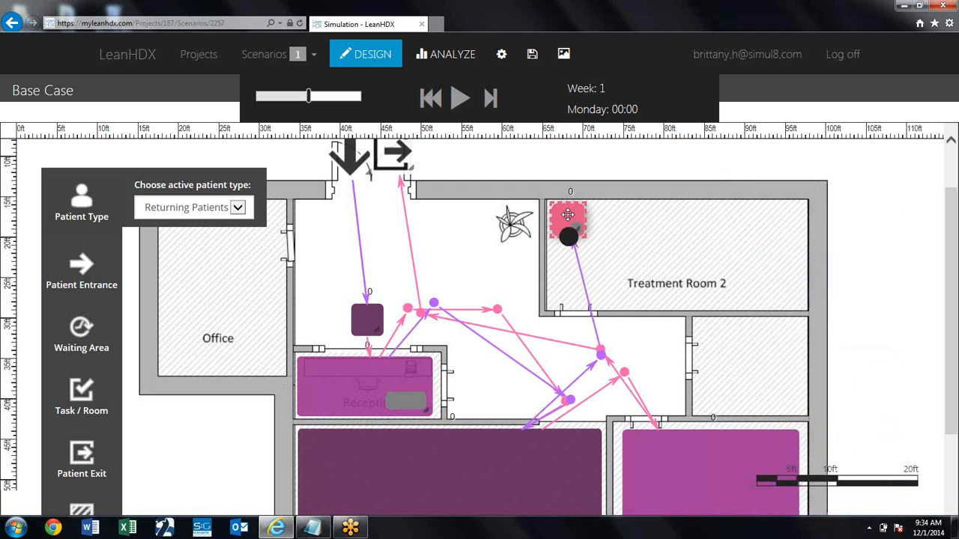
click(569, 214)
drag(583, 235, 582, 301)
drag(582, 245, 799, 246)
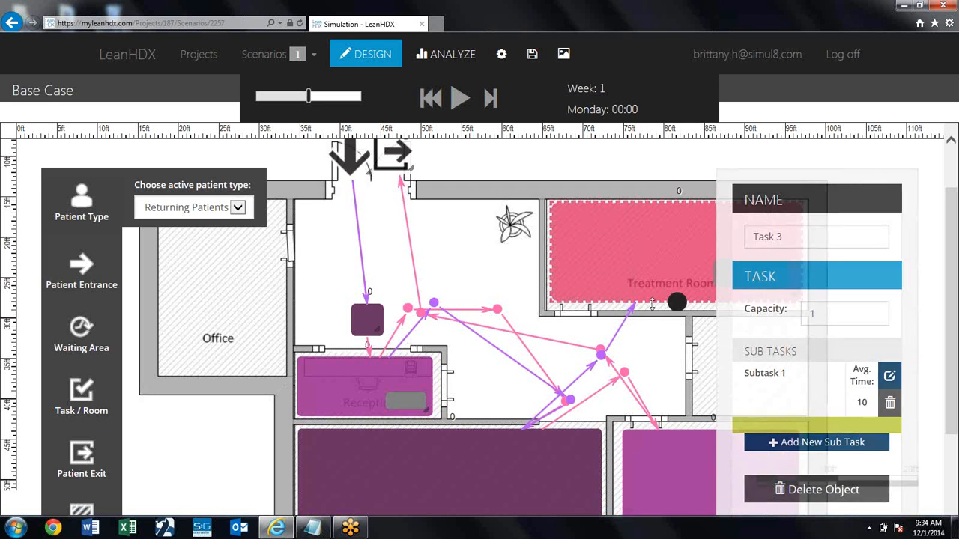
drag(679, 303, 400, 156)
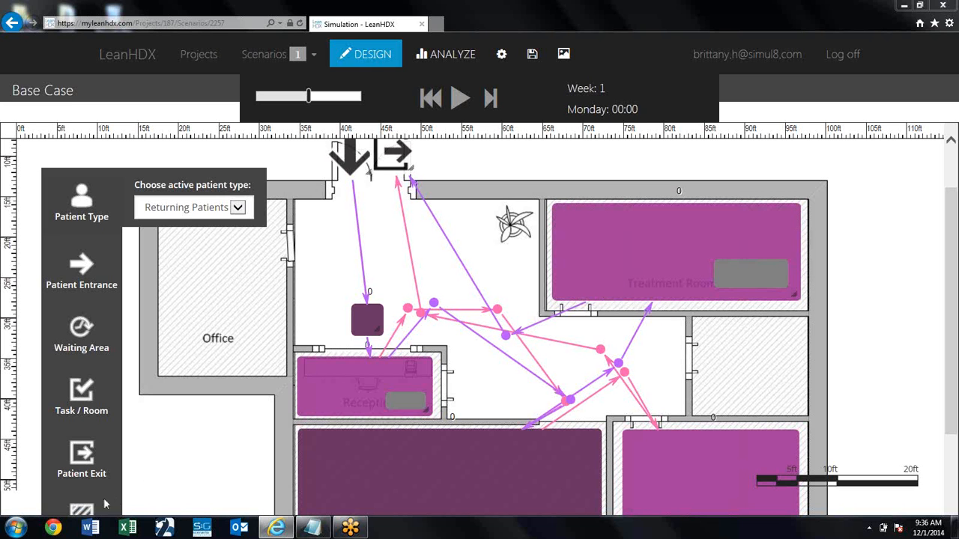
Add a staff base in the Office and size it to fill the room
mouse_move(88, 514)
mouse_down()
mouse_move(245, 276)
mouse_move(253, 286)
mouse_up()
click(86, 197)
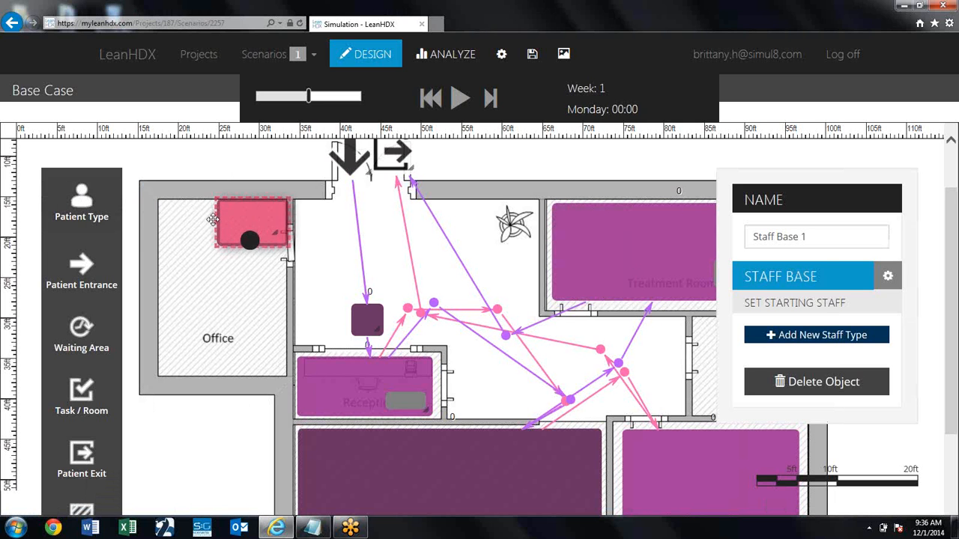
drag(246, 210, 191, 218)
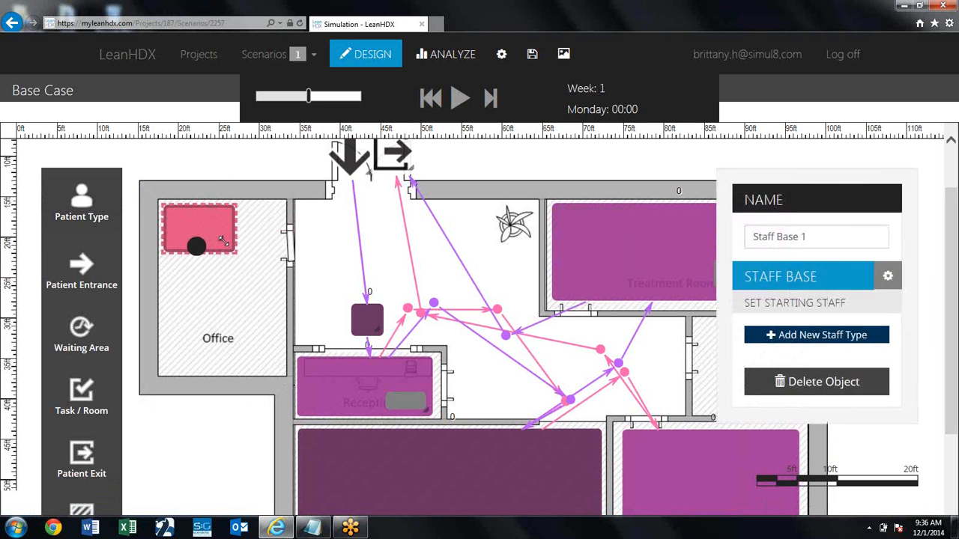
drag(236, 252, 271, 362)
click(234, 456)
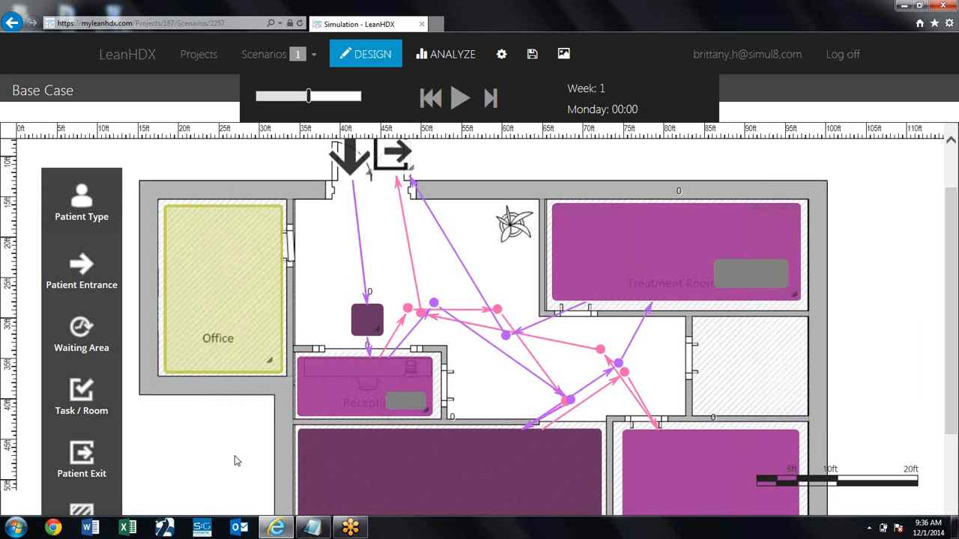
Rename the staff base in the Office as Staff Office
click(257, 261)
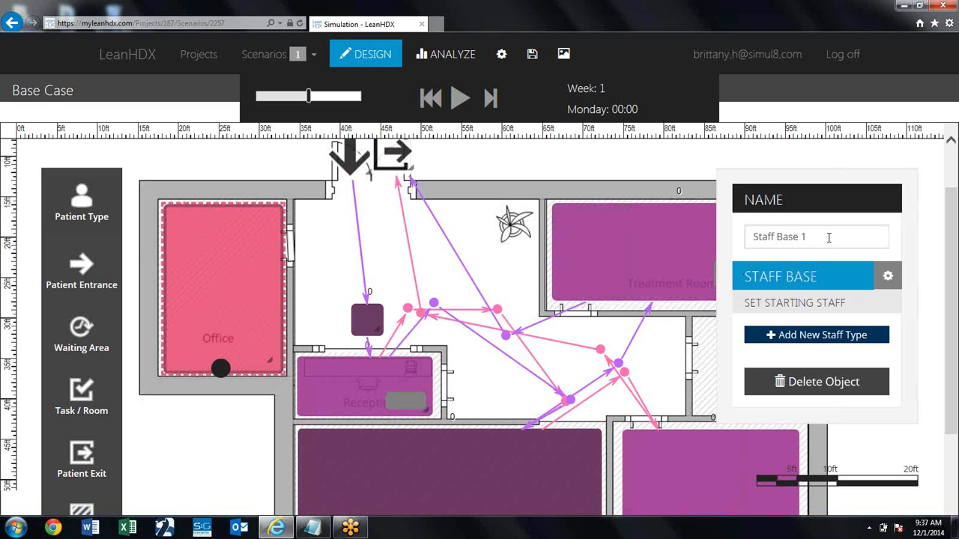
click(829, 237)
key(BackSpace)
key(BackSpace)
key(BackSpace)
key(BackSpace)
key(BackSpace)
key(BackSpace)
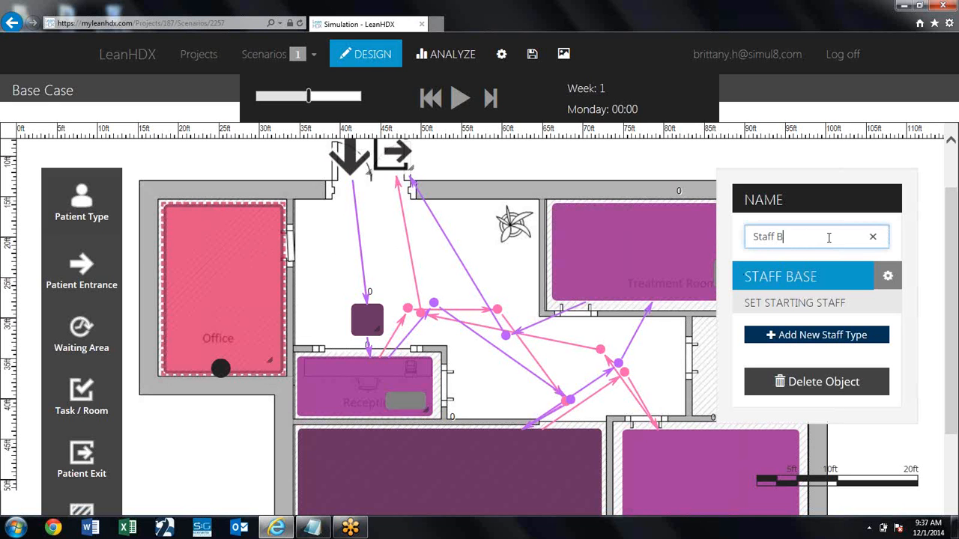
text(Office)
Add a staff type named Nurse to the Staff Office with a starting staff count of 1
click(821, 338)
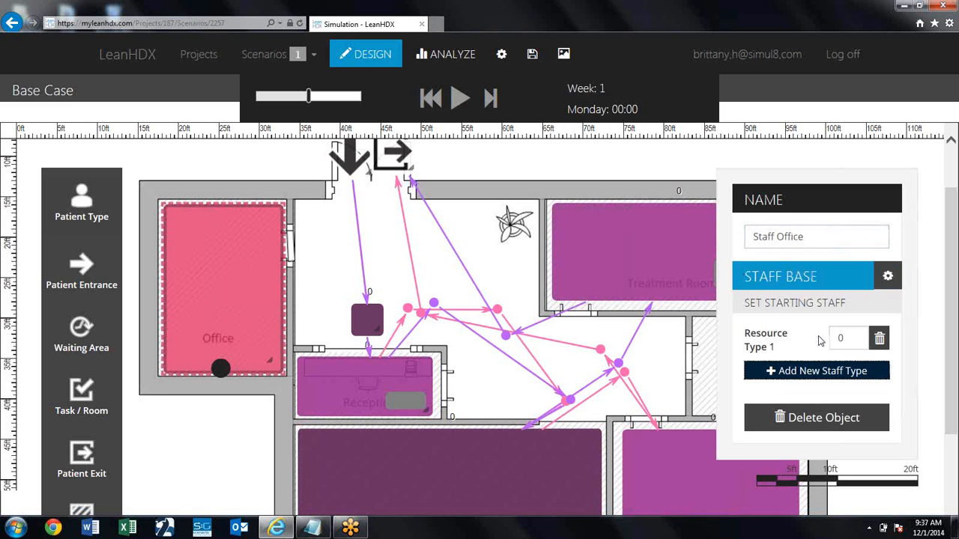
click(773, 338)
key(ctrl+a)
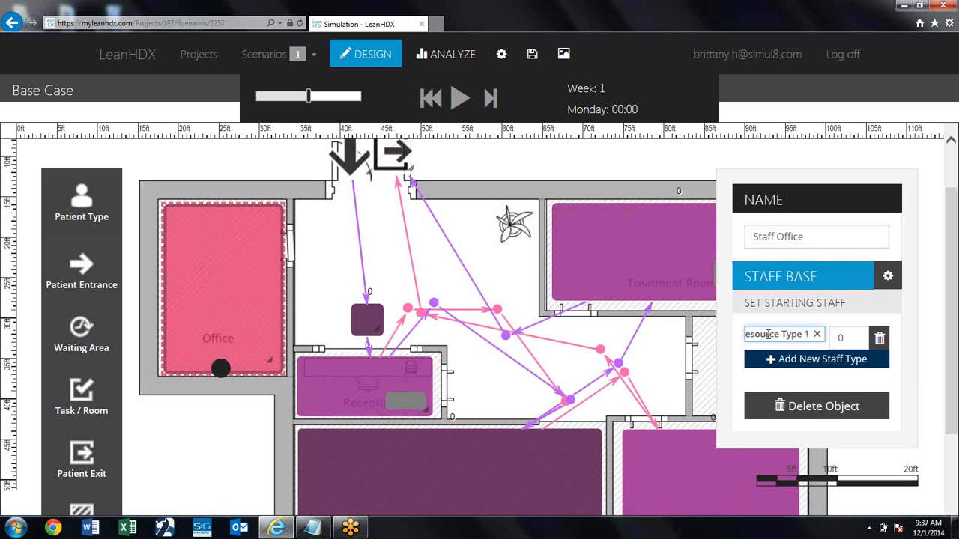
key(BackSpace)
text(Nurse)
click(837, 339)
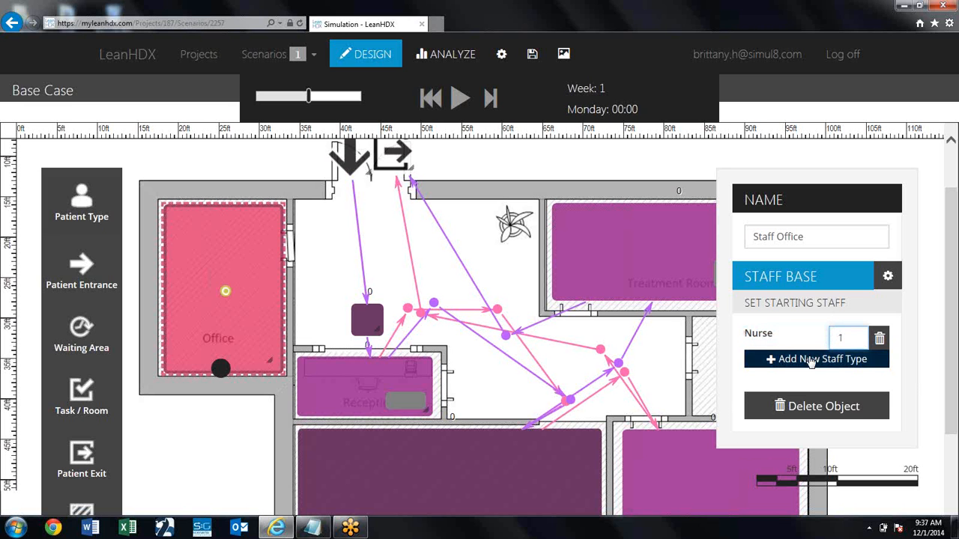
Add a second staff type named Doctor to the Staff Office with a starting staff count of 2
click(811, 360)
click(786, 366)
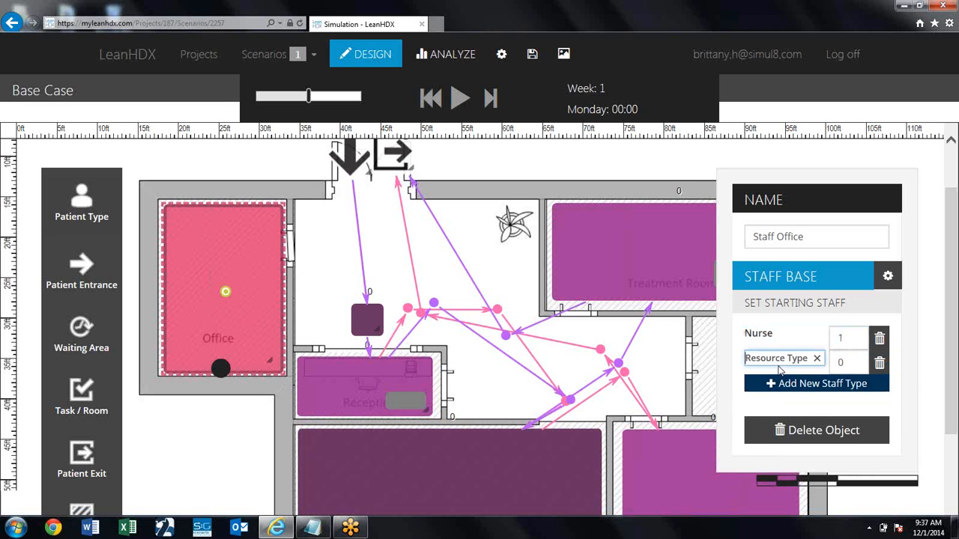
drag(746, 358, 824, 363)
text(Doctor)
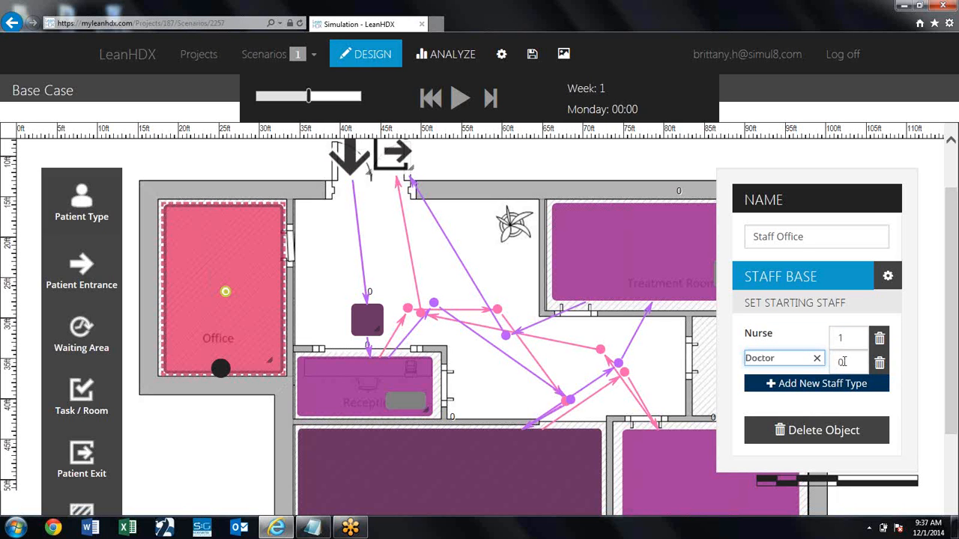
click(842, 361)
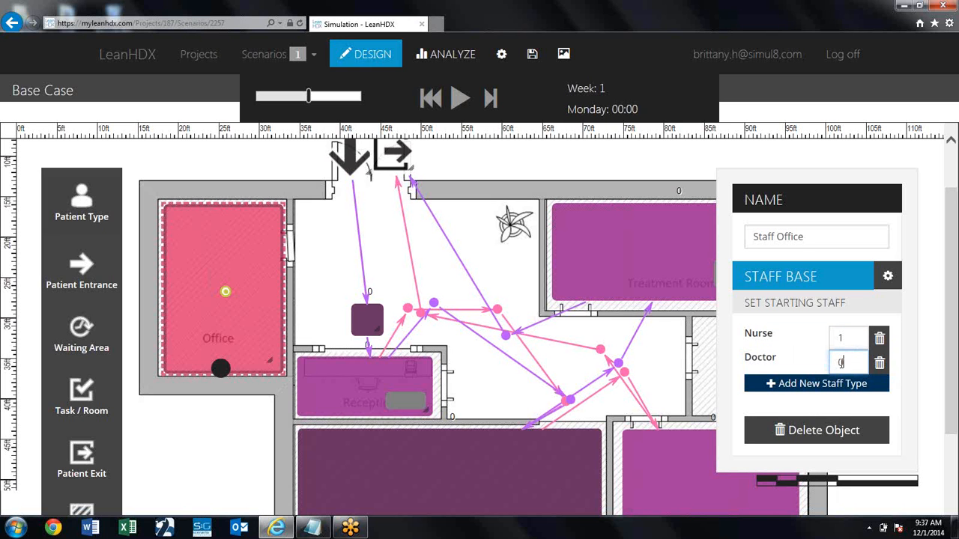
text(2)
click(341, 263)
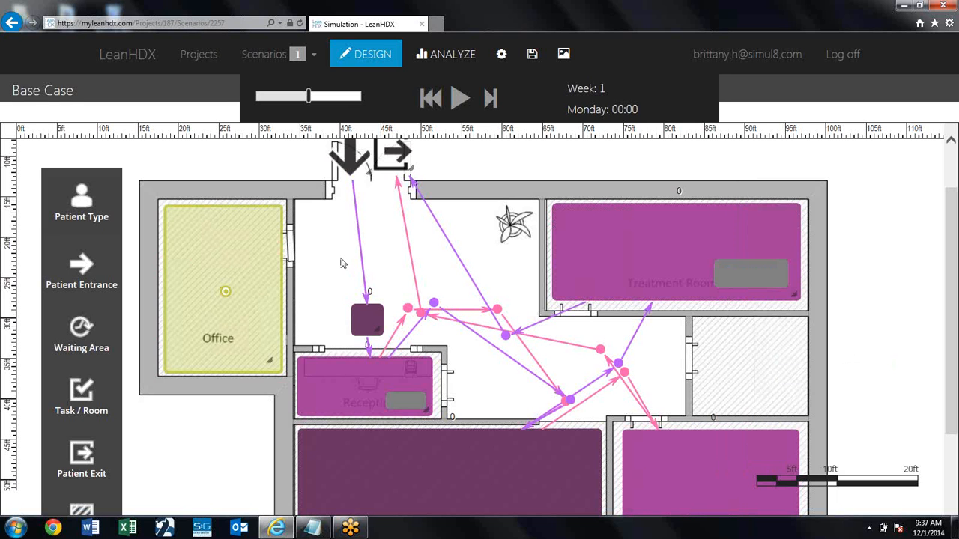
Route staff from the Staff Office through the hallway to both treatment rooms
click(230, 257)
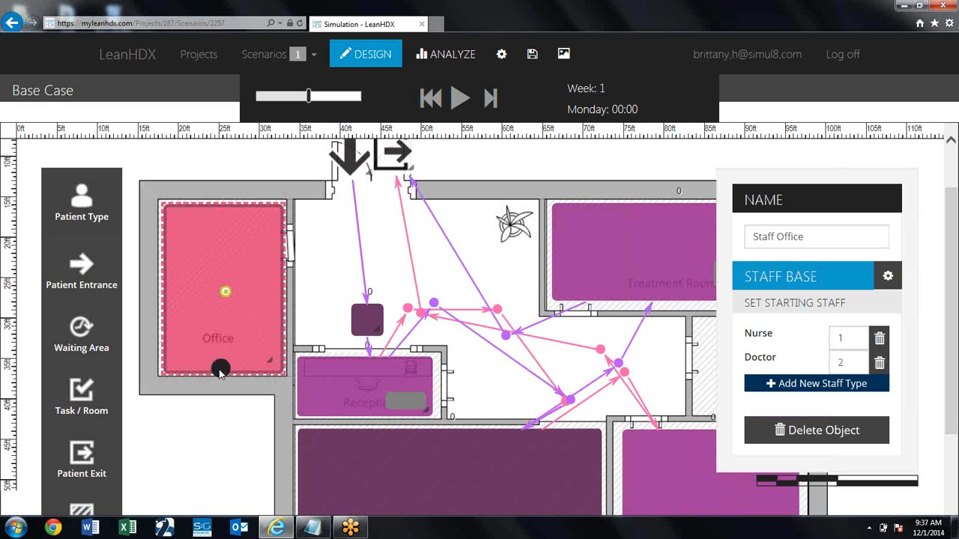
drag(221, 372, 694, 464)
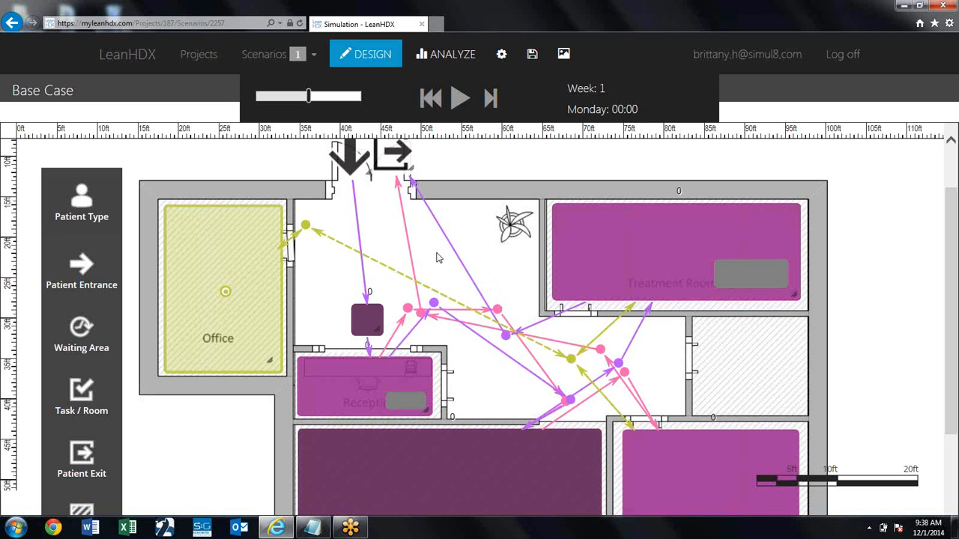
Rename the small waiting area in front of Reception as Waiting for Reception
click(357, 172)
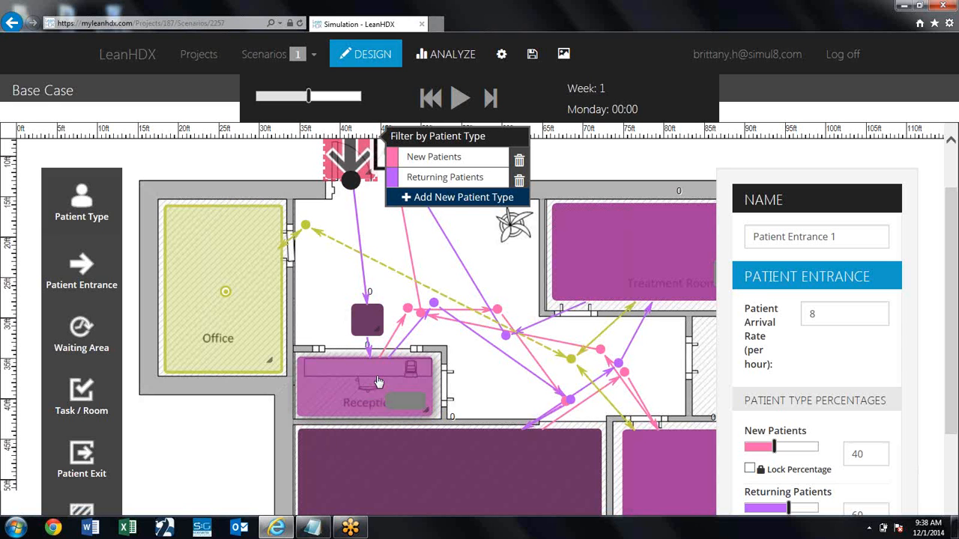
click(373, 322)
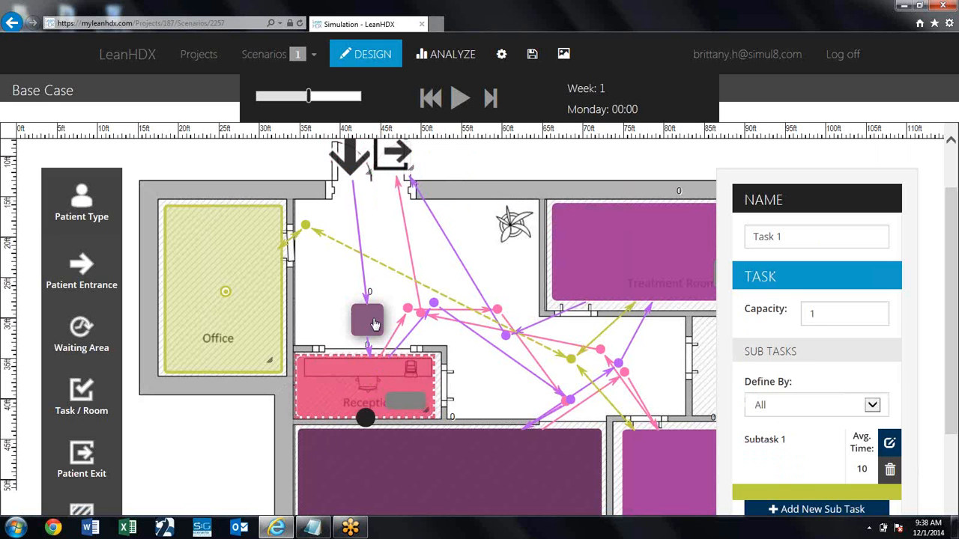
click(368, 321)
click(839, 237)
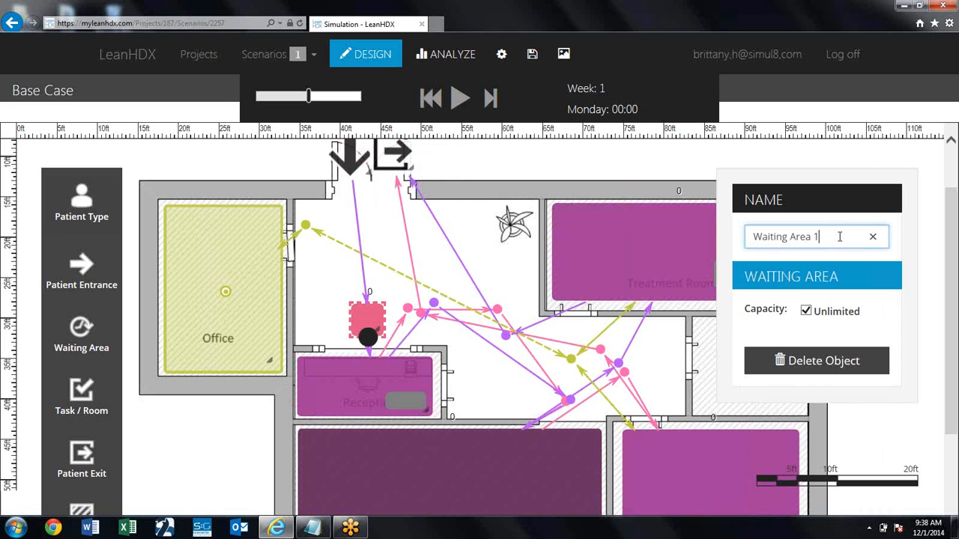
key(BackSpace)
key(BackSpace)
key(BackSpace)
key(BackSpace)
key(BackSpace)
key(BackSpace)
text(for Reception)
Rename the task in the Reception room as Reception
click(384, 387)
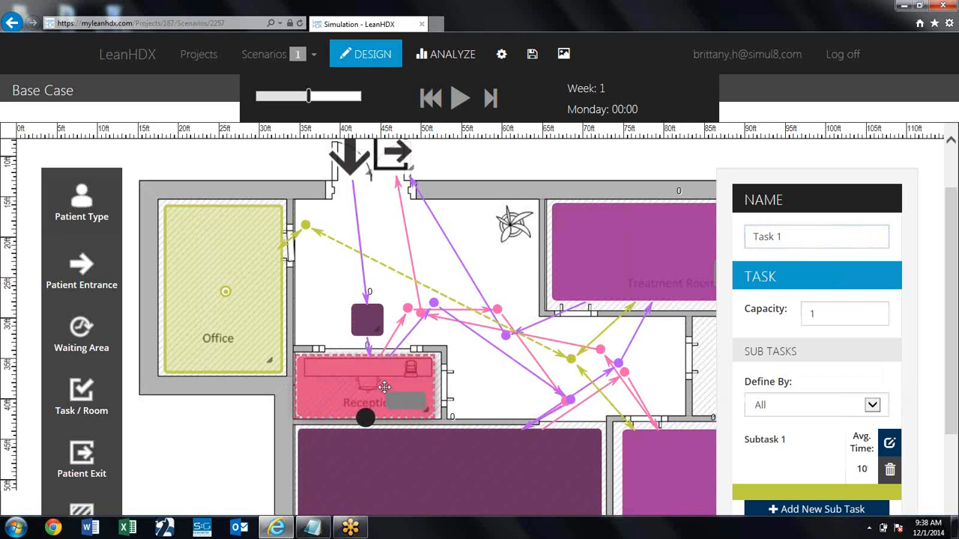
triple_click(815, 233)
text(Reception)
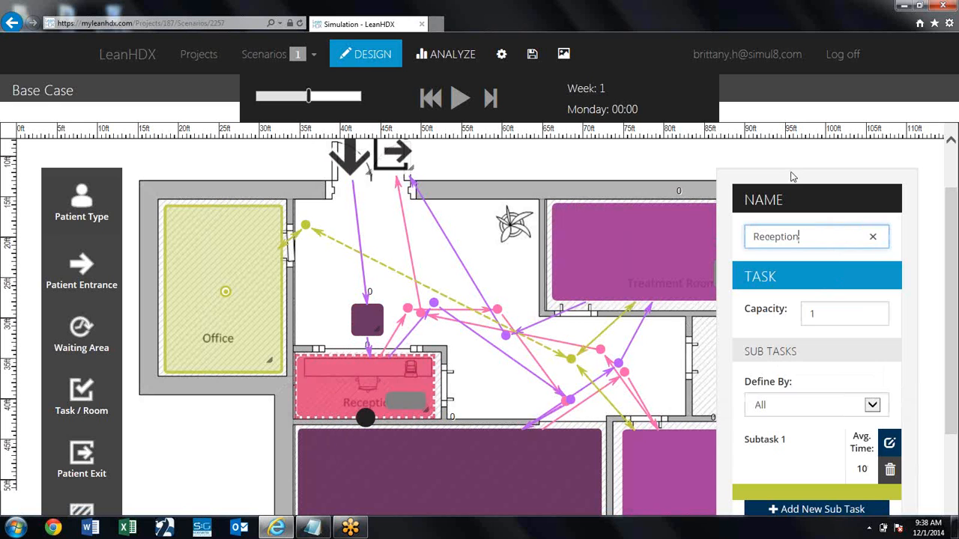
Rename the Reception task's sub task as Reception and set its average time to 3 minutes
drag(791, 177, 797, 157)
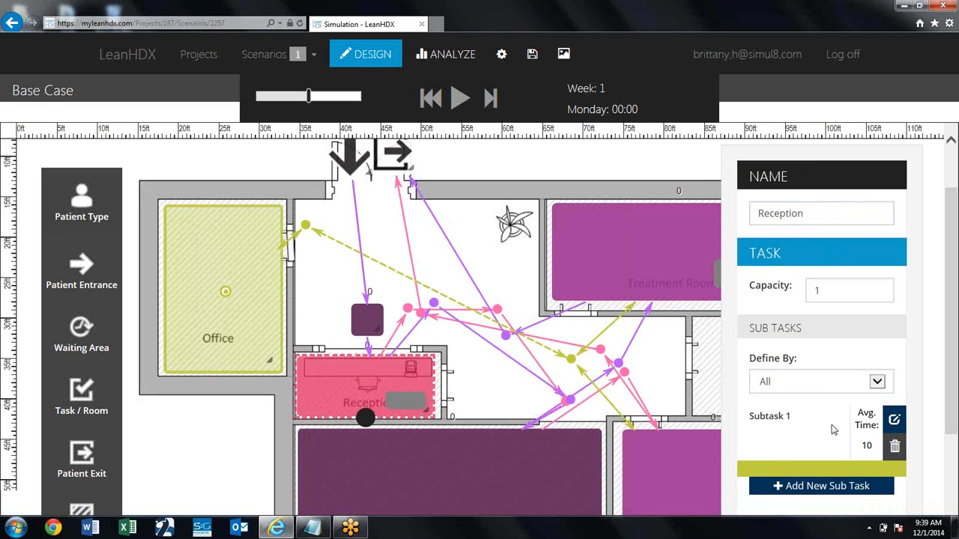
click(894, 420)
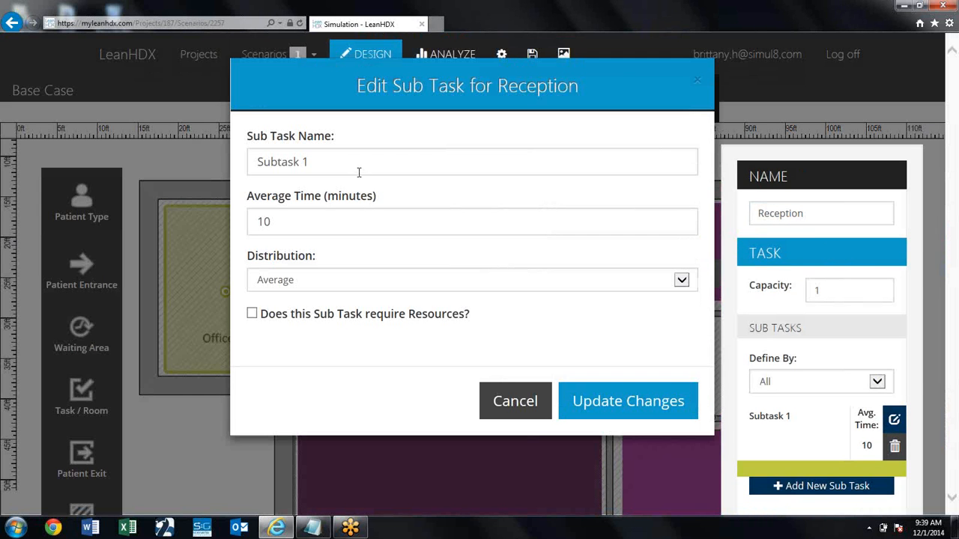
drag(359, 173, 223, 154)
text(Reception)
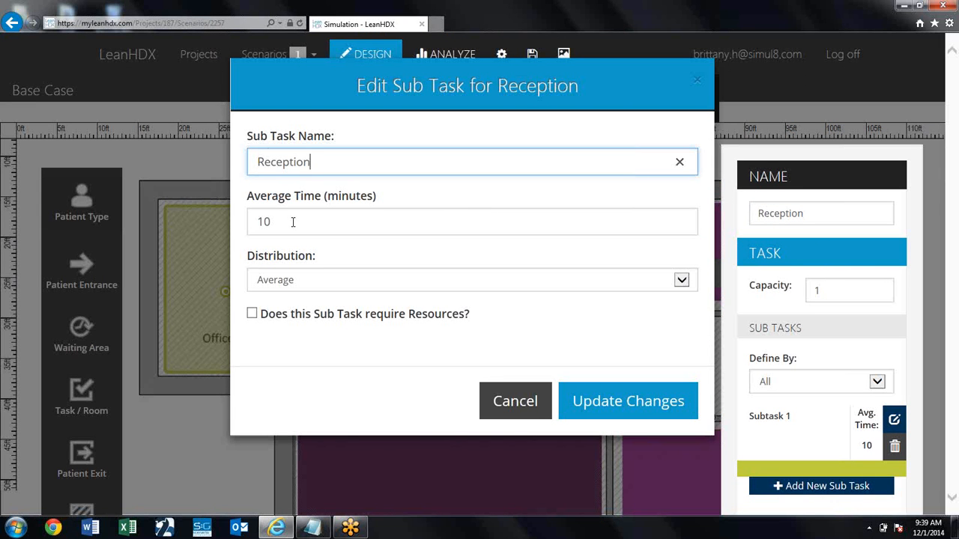
drag(292, 221, 245, 217)
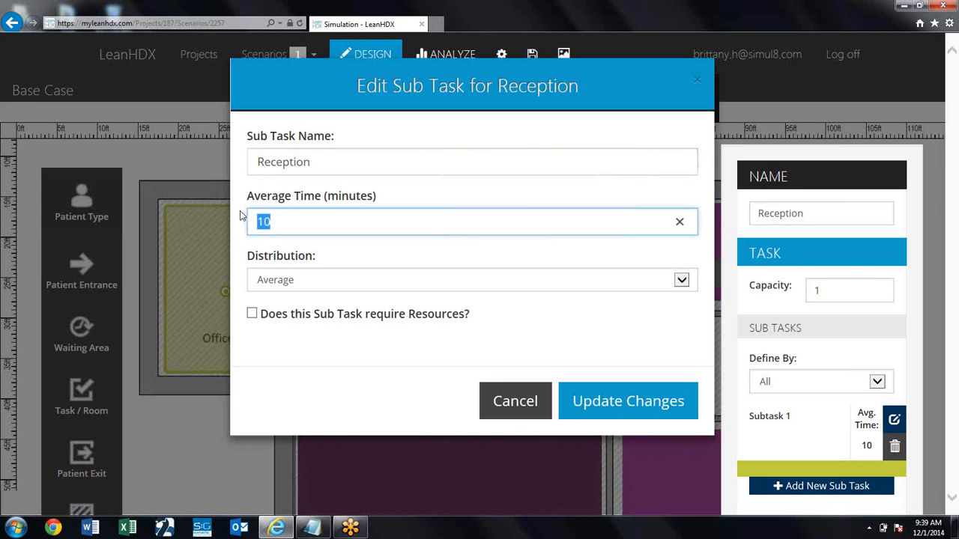
text(3)
click(597, 408)
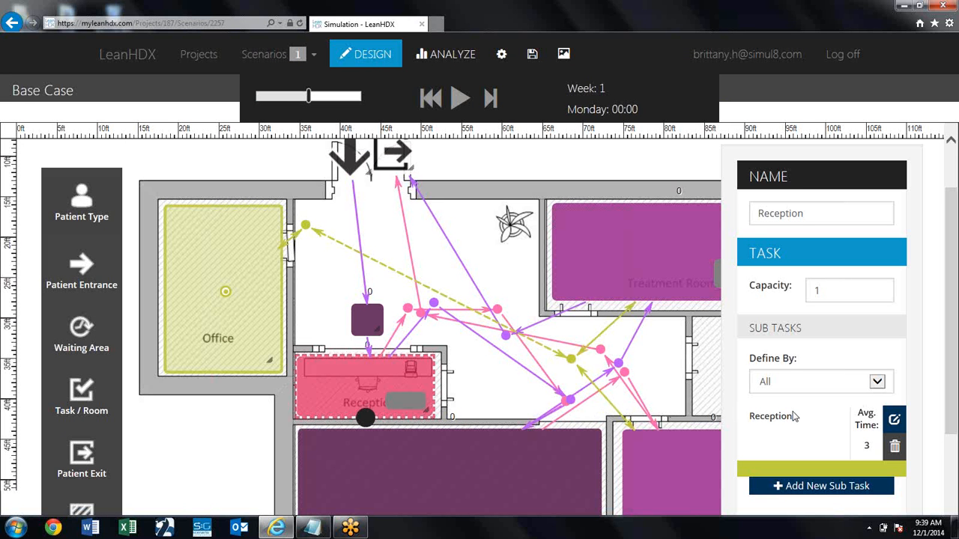
click(466, 389)
Rename the large waiting area below Reception as Waiting Room
scroll(466, 389, down, 1)
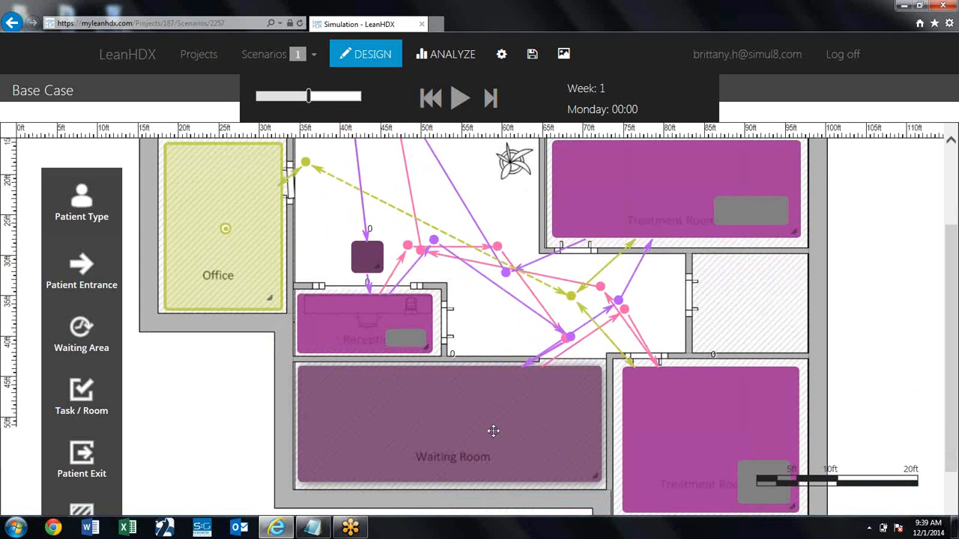
click(492, 430)
click(835, 237)
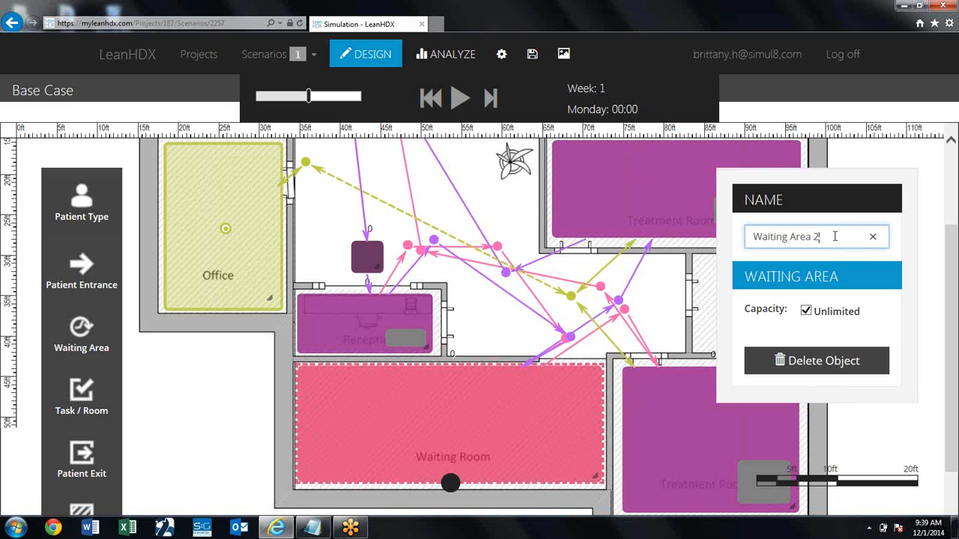
key(BackSpace)
key(BackSpace)
key(BackSpace)
key(BackSpace)
key(BackSpace)
key(BackSpace)
key(BackSpace)
text(Room)
click(881, 154)
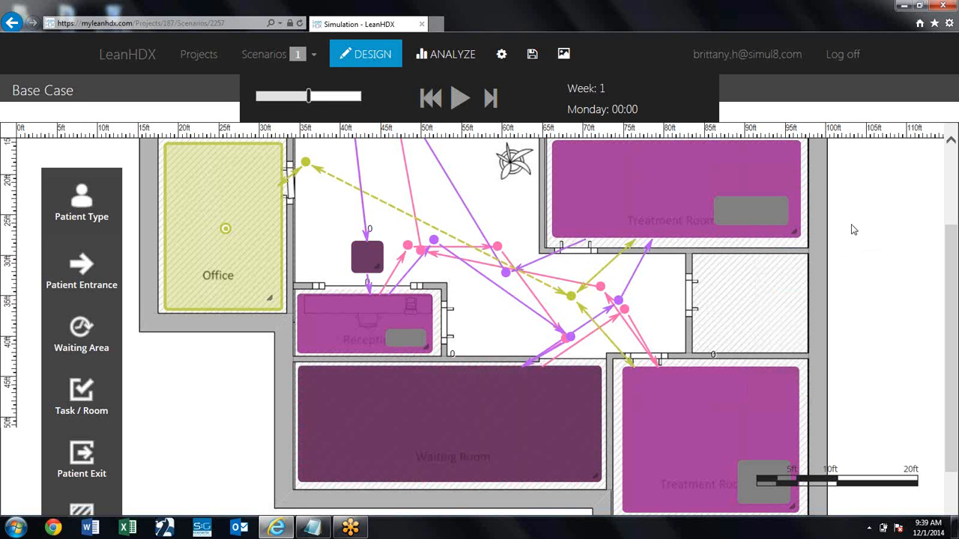
Rename the task in the lower treatment room as Treatment Room 1
scroll(851, 229, up, 1)
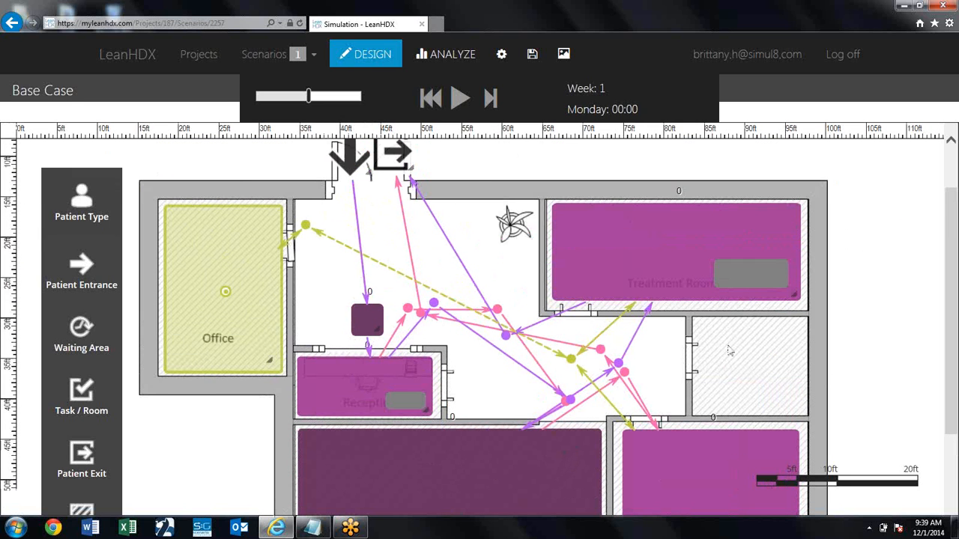
scroll(739, 400, down, 1)
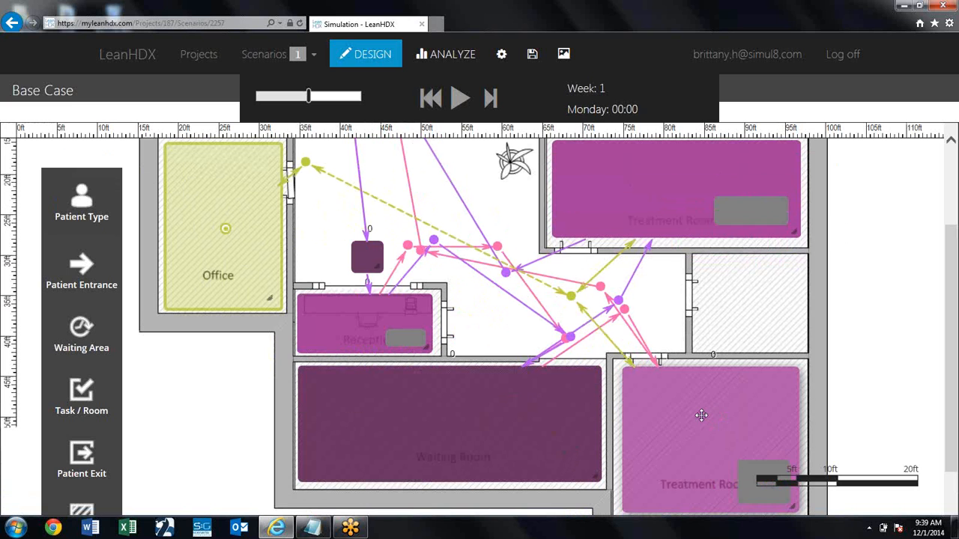
click(698, 416)
click(802, 238)
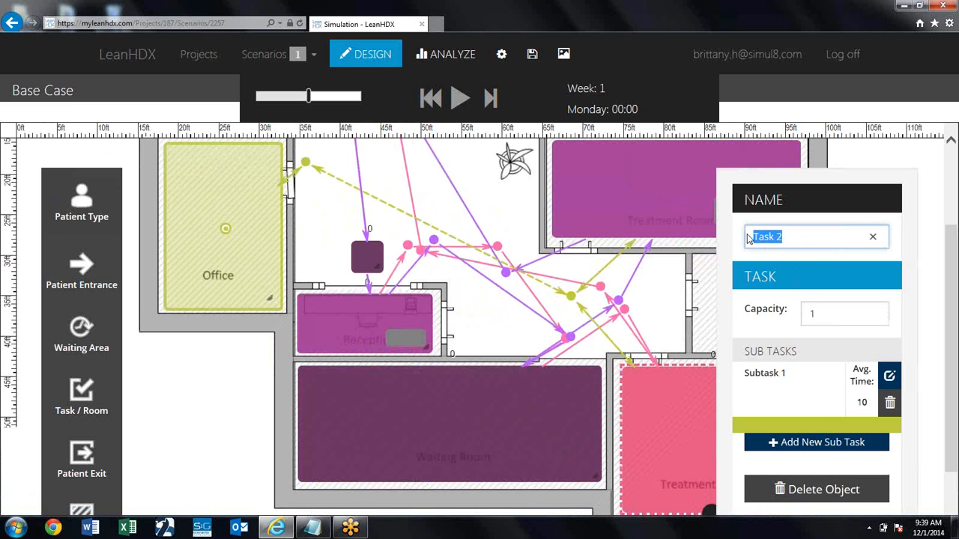
text(Treatment Room 1)
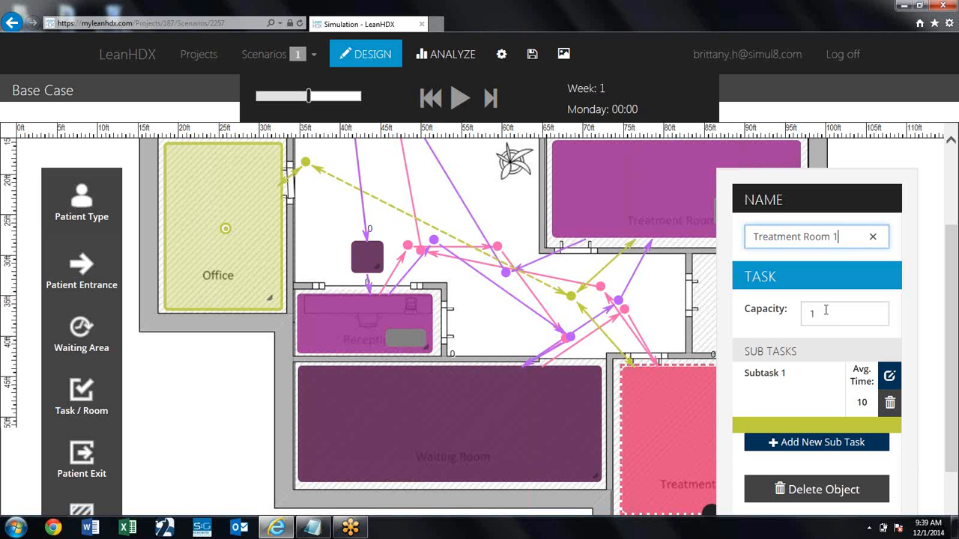
Rename Treatment Room 1's sub task as Assessment, with an average time of 6 minutes and 1 nurse required
click(890, 377)
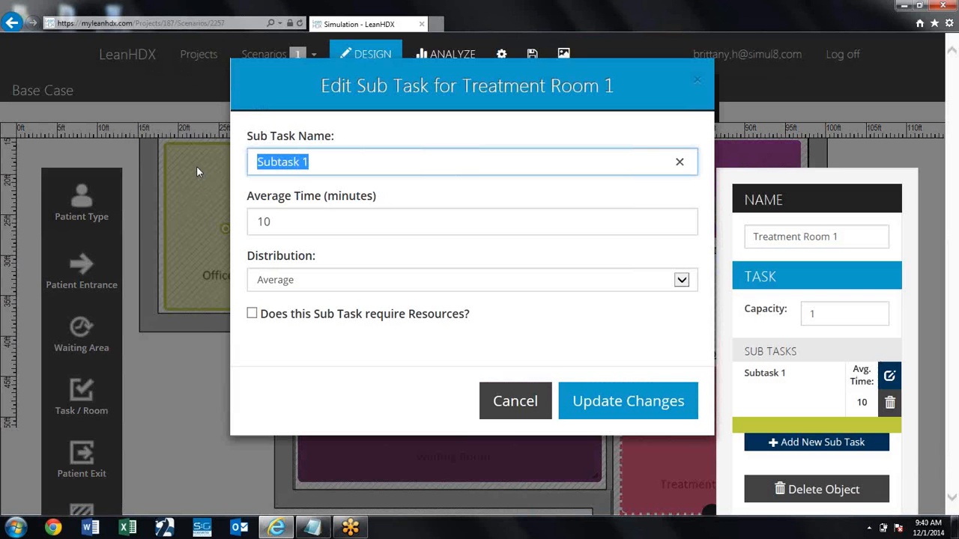
text(Assessment)
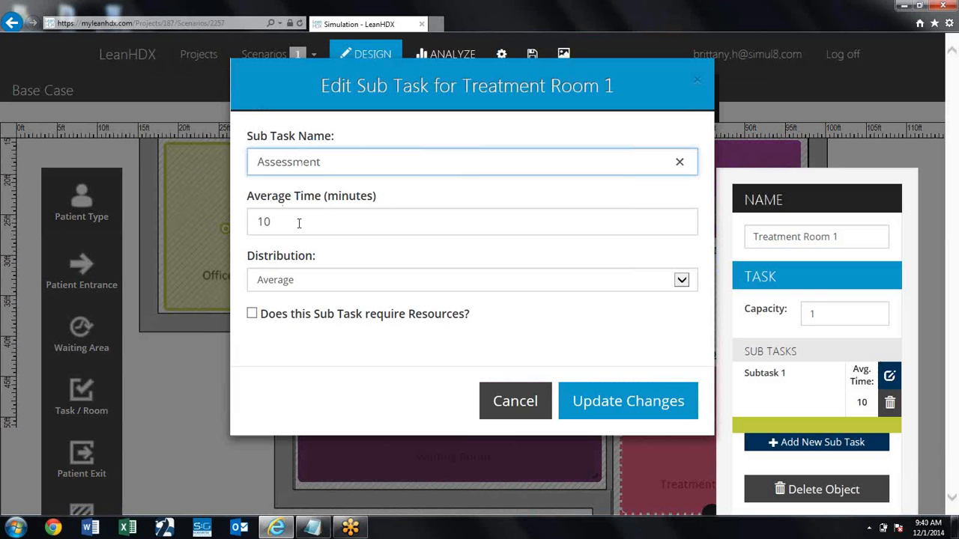
drag(297, 221, 200, 214)
text(6)
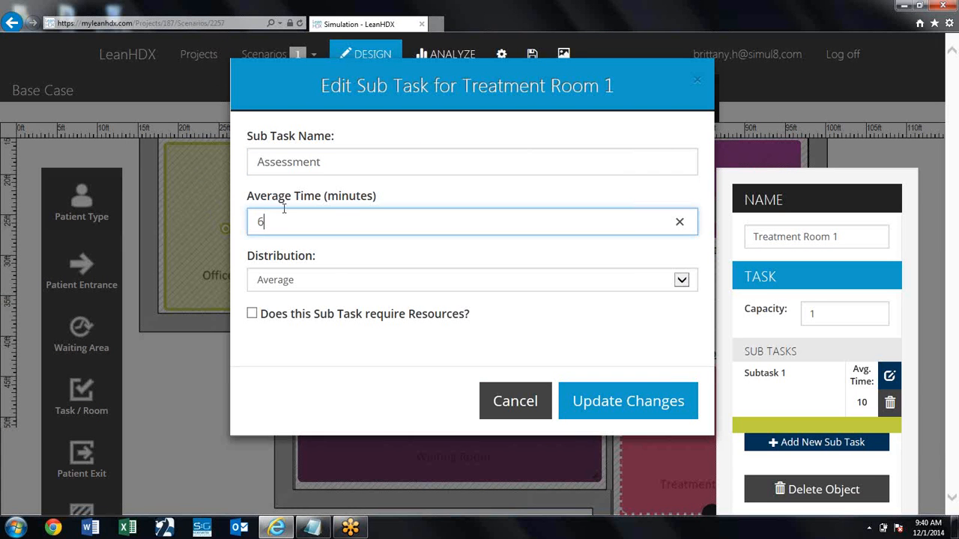
click(251, 314)
drag(523, 387, 487, 381)
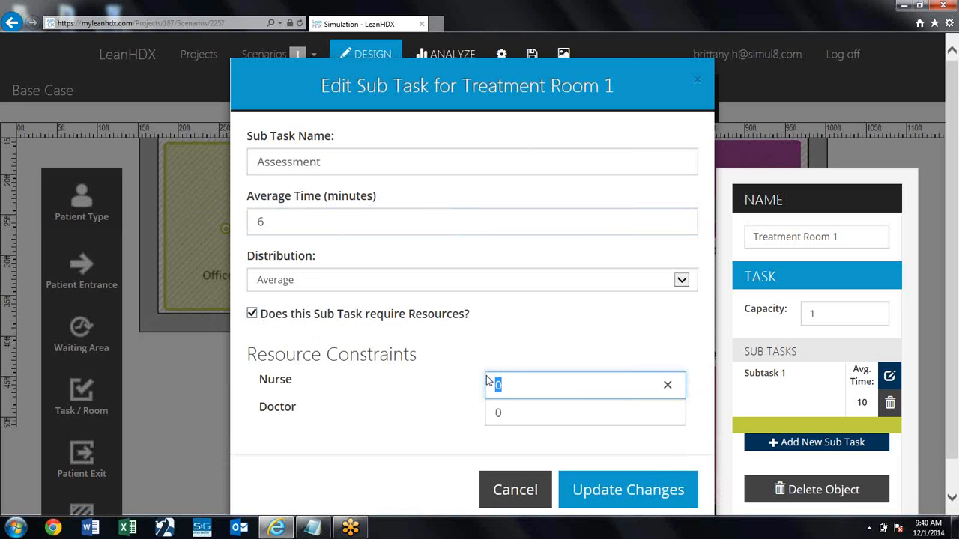
text(1)
click(633, 491)
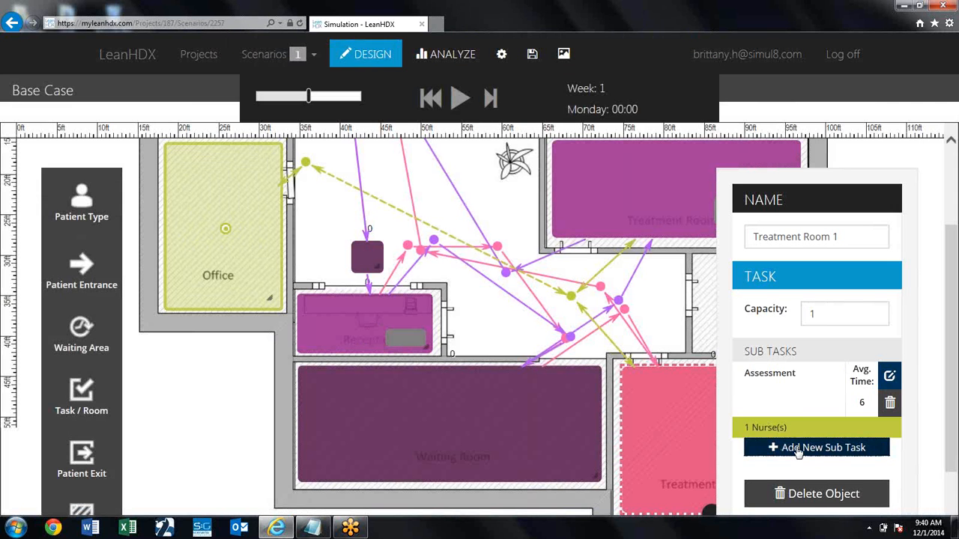
Add a Treatment sub task to the lower treatment room, with an average time of 12 minutes and 1 doctor required
click(799, 449)
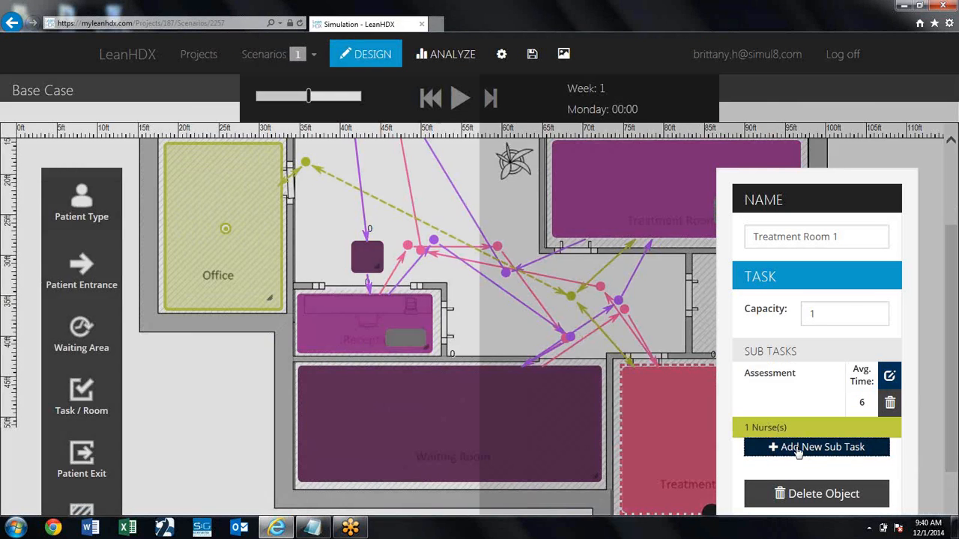
text(Treatment)
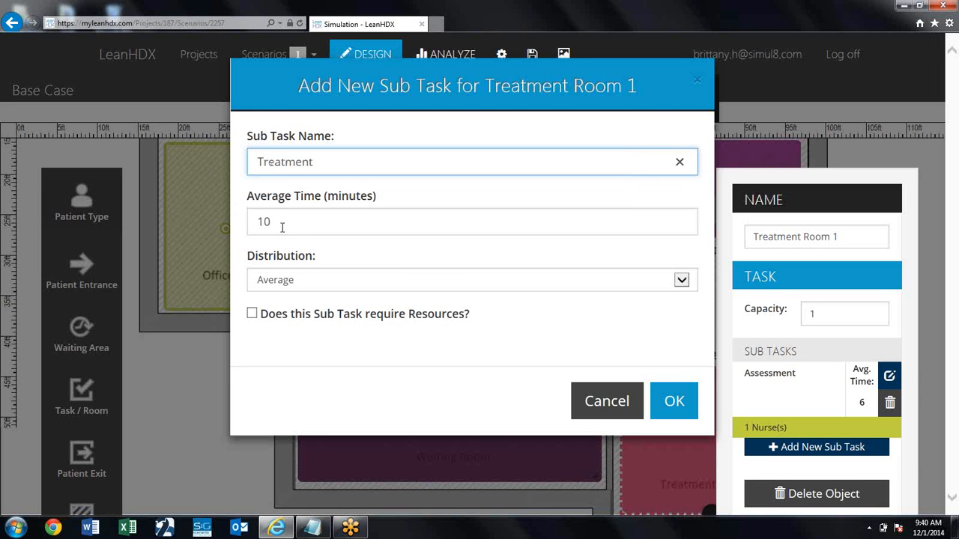
drag(290, 223, 216, 222)
text(12)
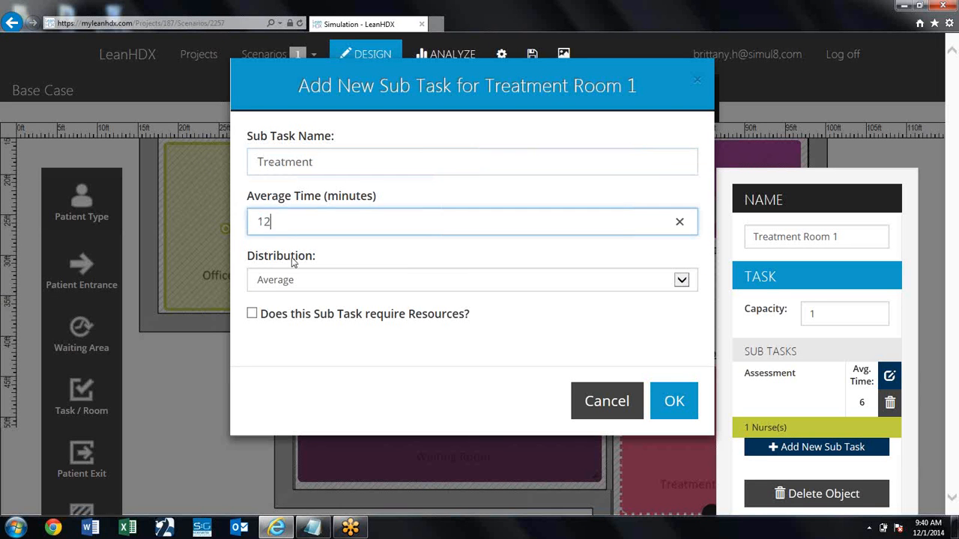
click(253, 314)
drag(521, 412, 452, 407)
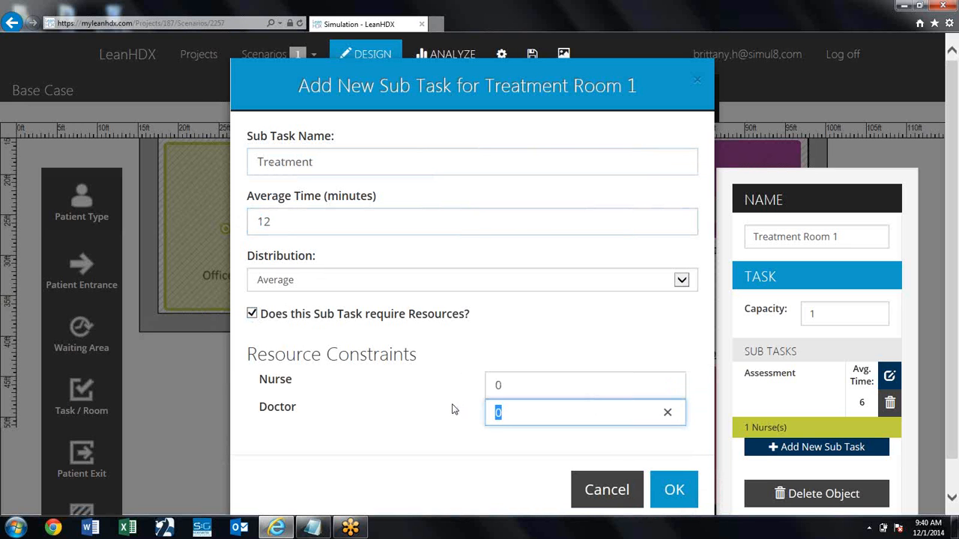
text(1)
click(674, 491)
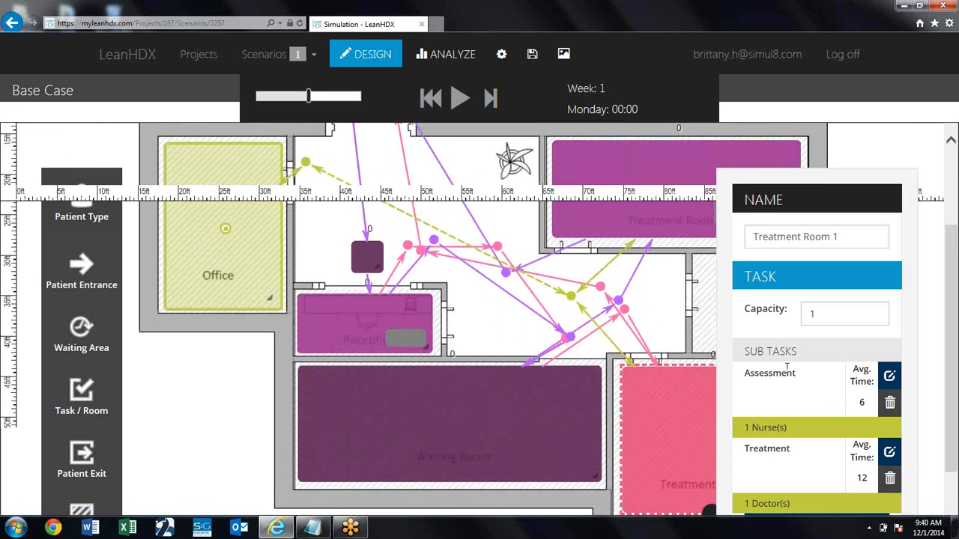
drag(814, 146, 833, 170)
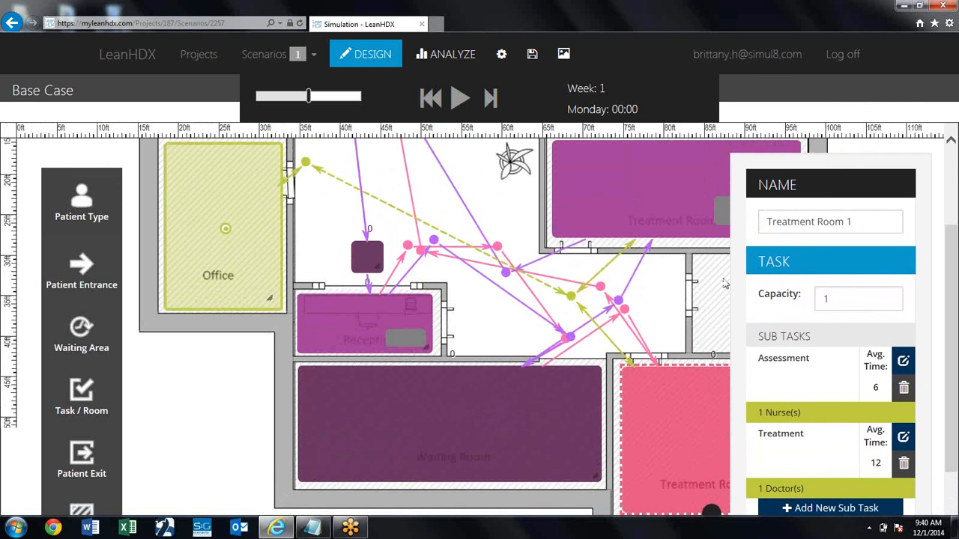
click(673, 298)
Rename the task in the upper treatment room as Treatment Room 1
click(683, 219)
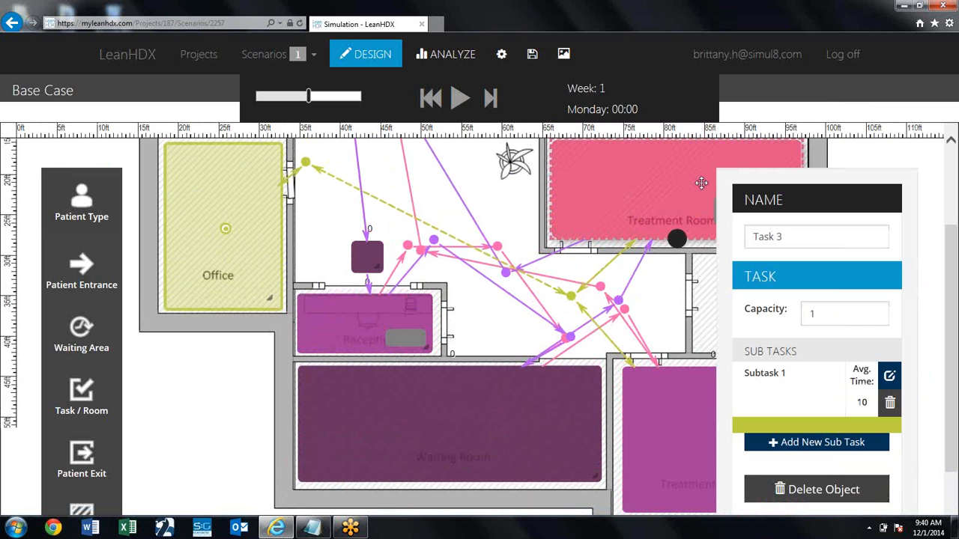
click(791, 241)
drag(790, 241, 734, 236)
text(Treat)
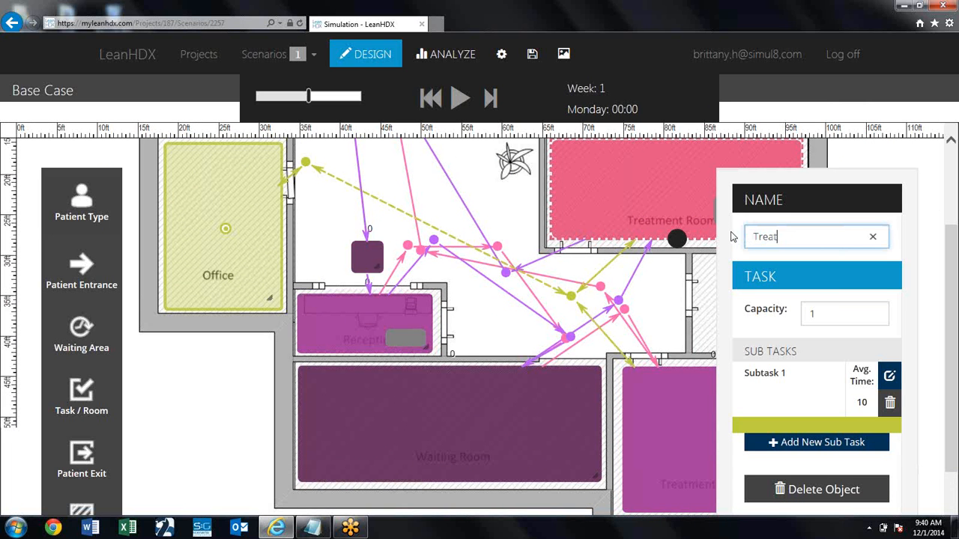
text(ment Room 1)
Rename the upper treatment room's sub task as Treatment and require 1 doctor for it
click(891, 376)
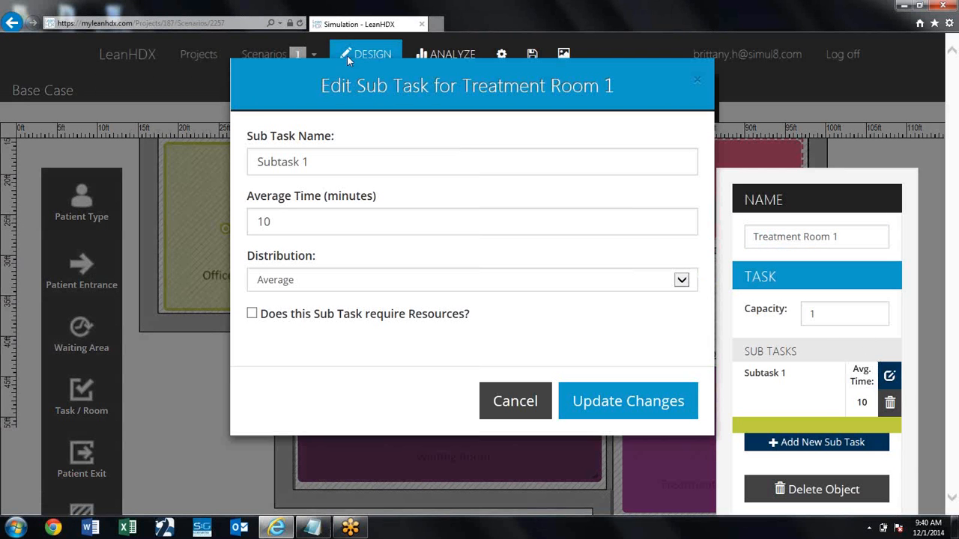
drag(323, 161, 214, 148)
text(T)
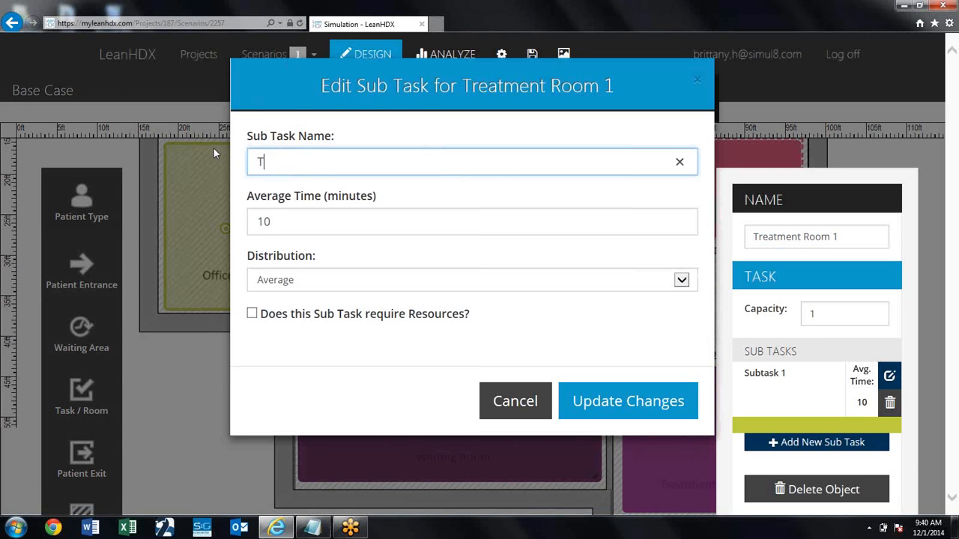
text(reatment)
click(310, 223)
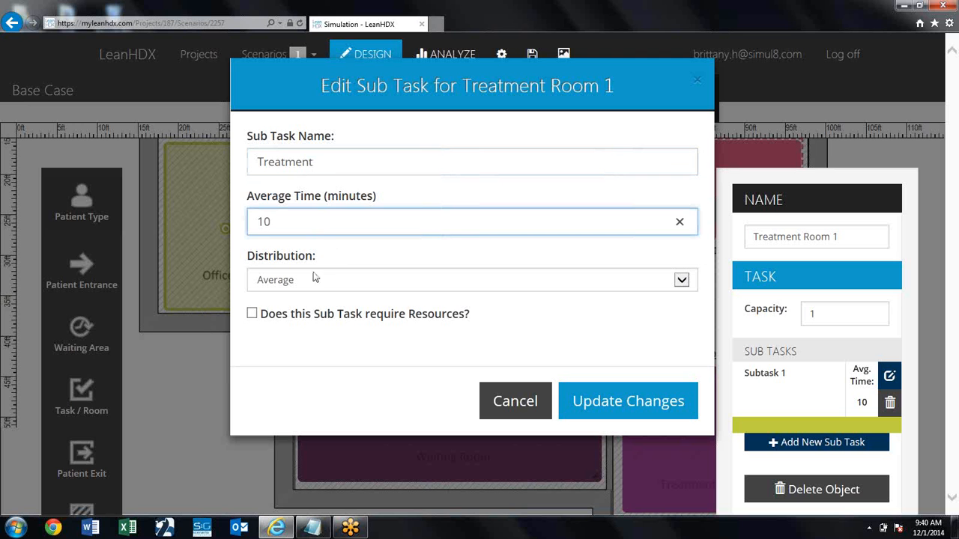
click(253, 315)
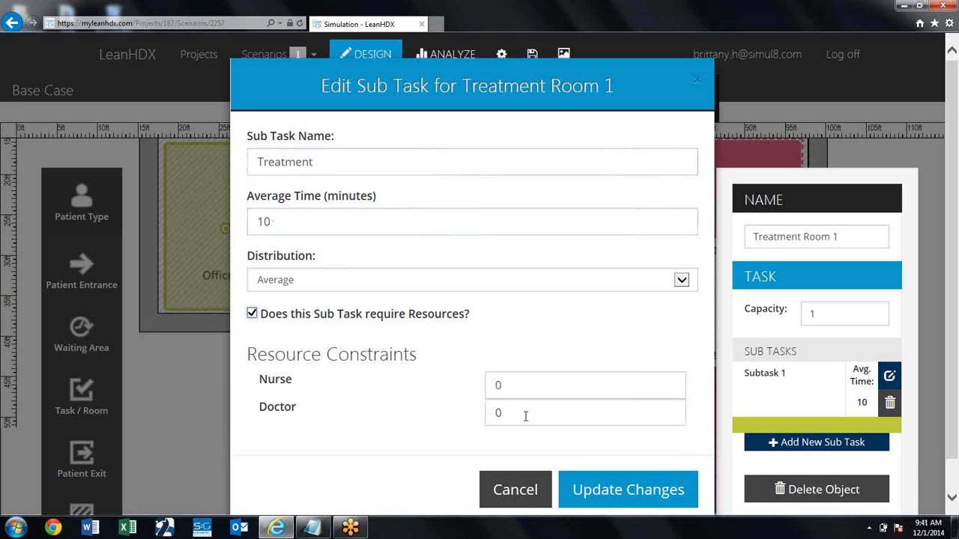
drag(525, 417, 478, 410)
text(1)
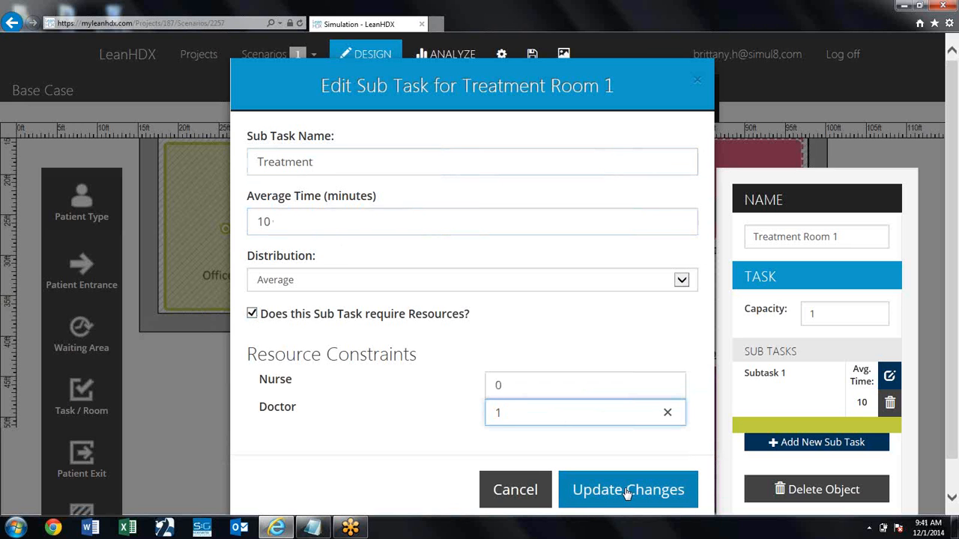
click(630, 489)
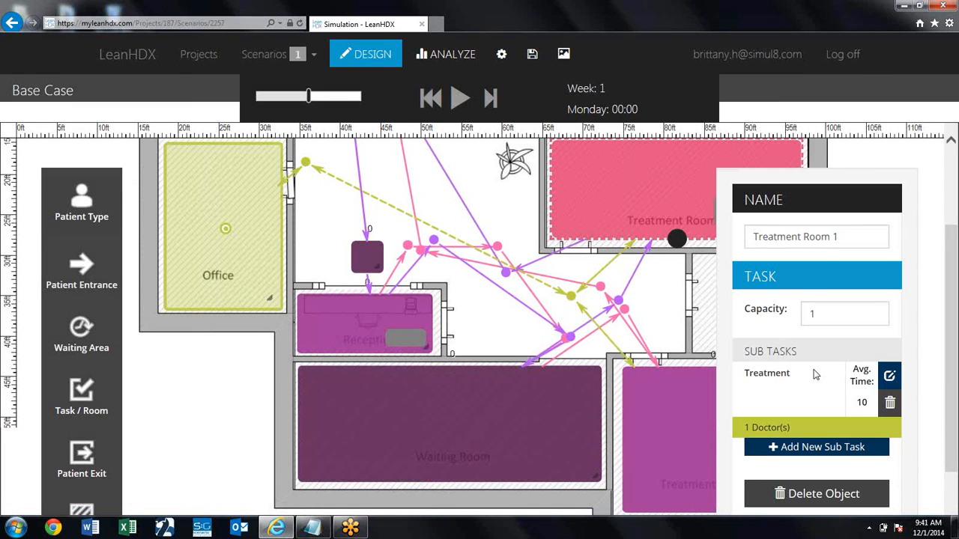
click(661, 300)
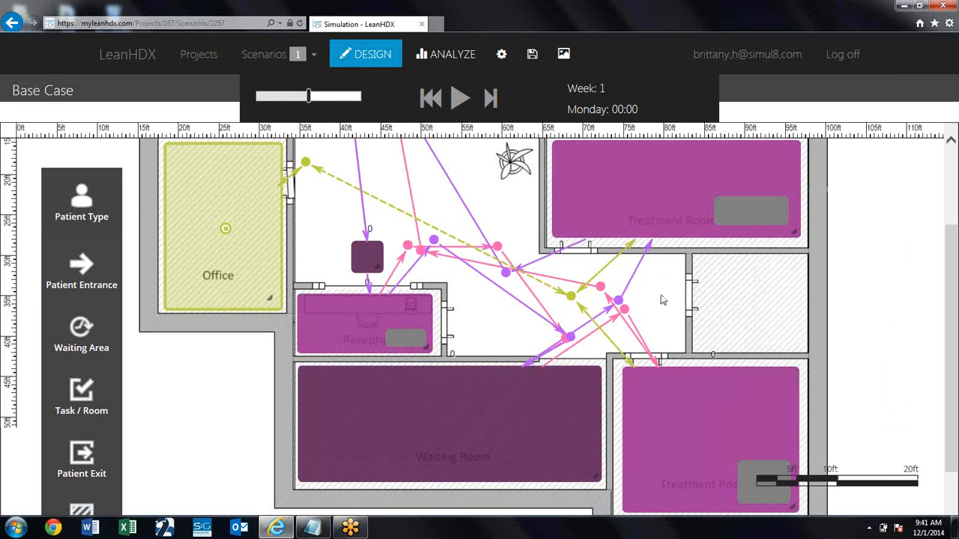
Run the simulation through the end of week 1, raising the run speed to its maximum
click(457, 102)
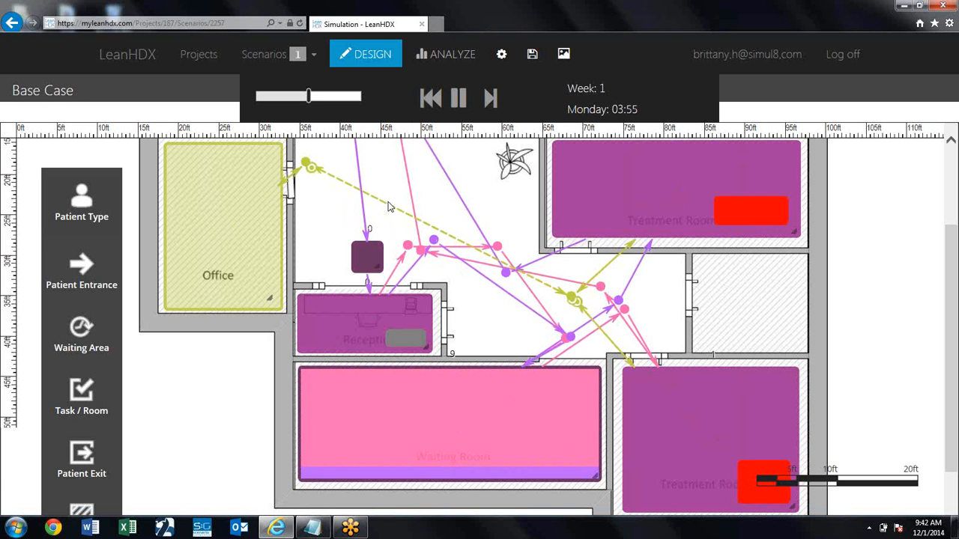
drag(308, 96, 364, 98)
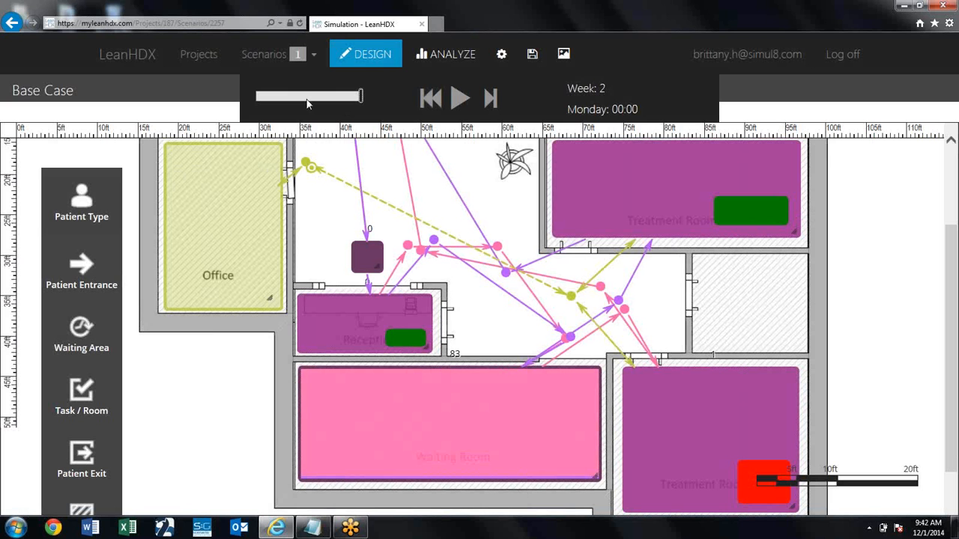
Examine the run's summary results for average time travelling, staff utilization and patients in system
click(444, 58)
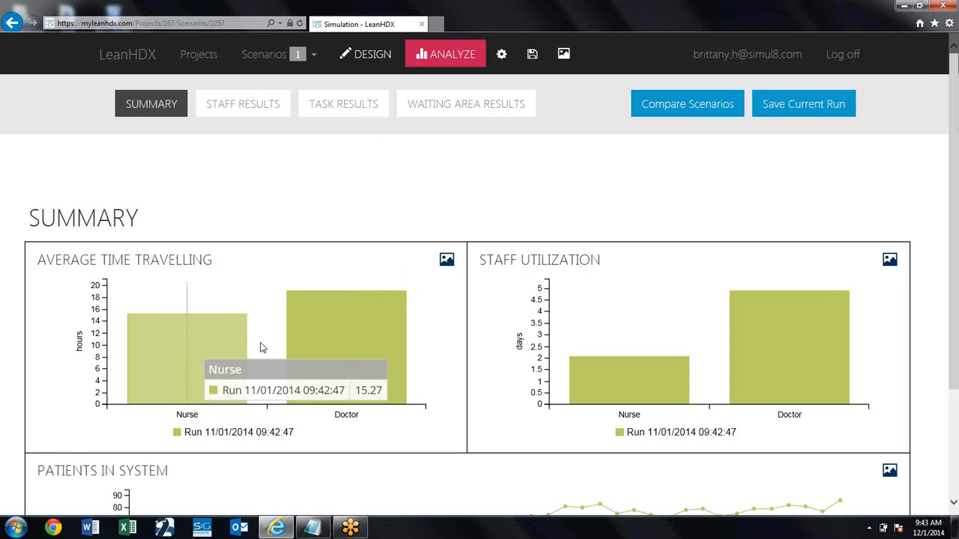
mouse_move(337, 332)
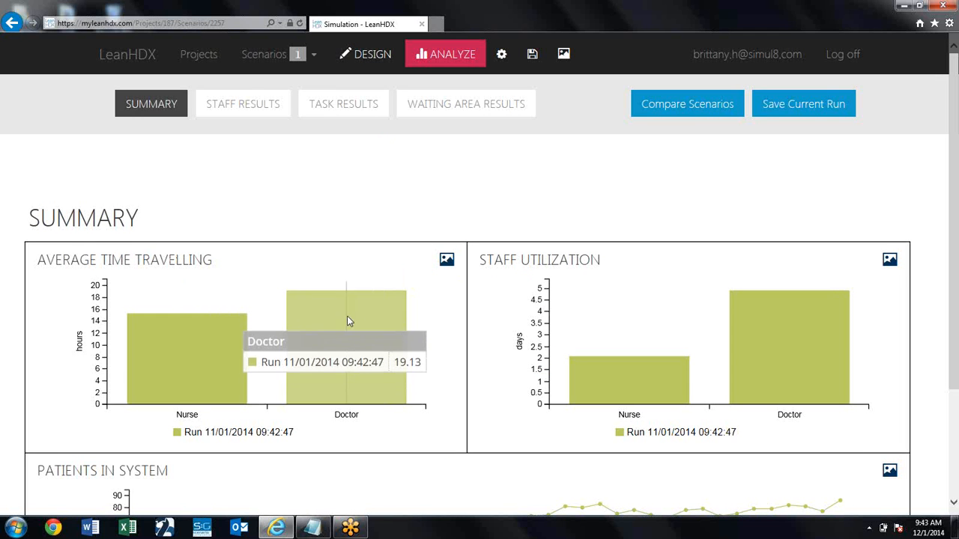
mouse_move(769, 371)
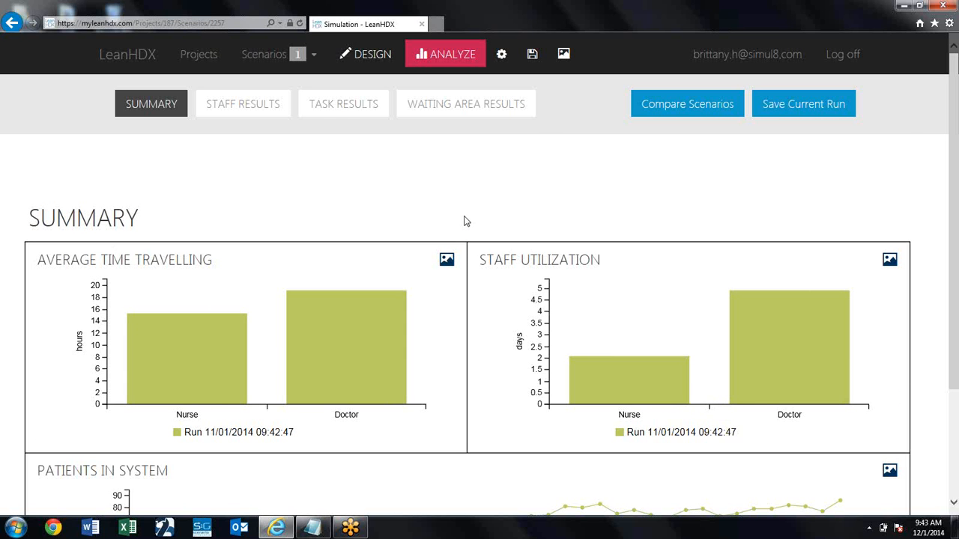
scroll(464, 221, down, 2)
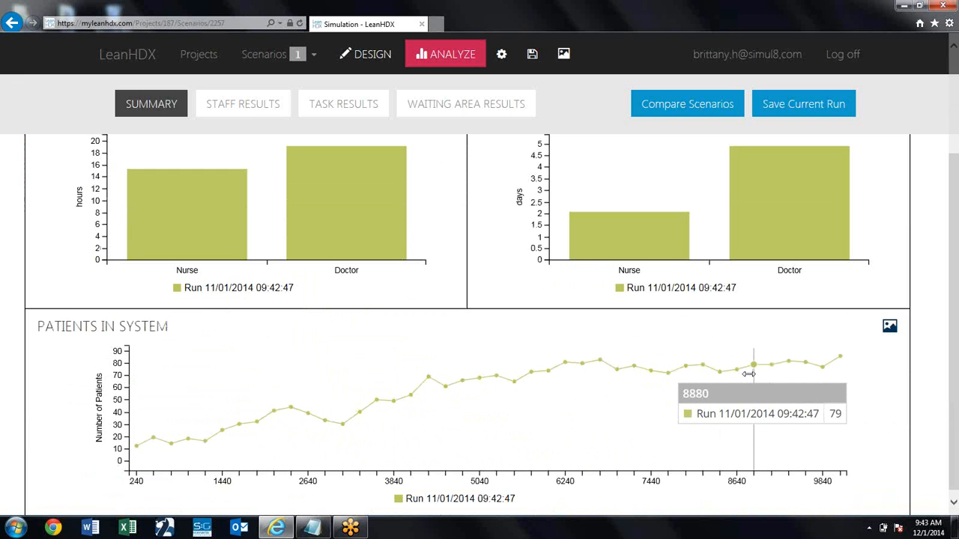
scroll(509, 325, up, 1)
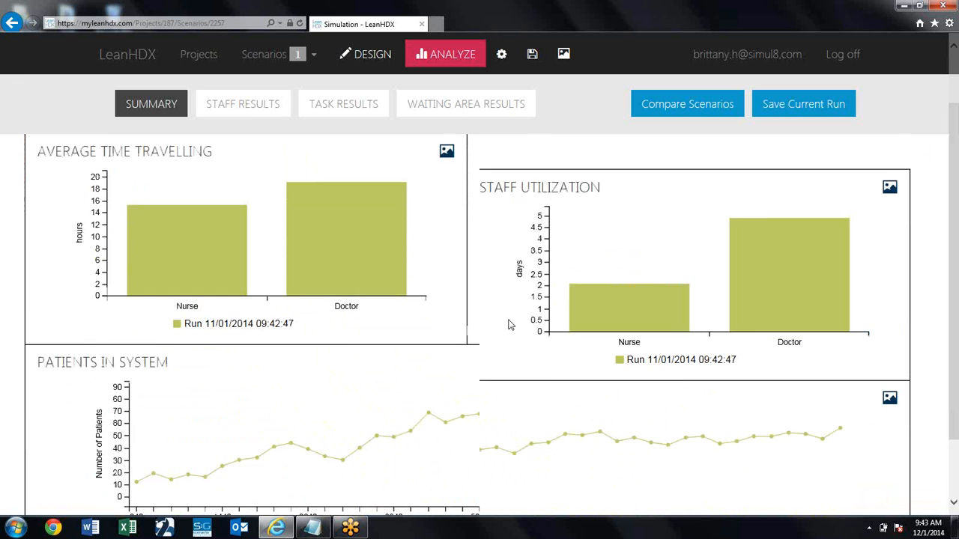
scroll(507, 323, up, 1)
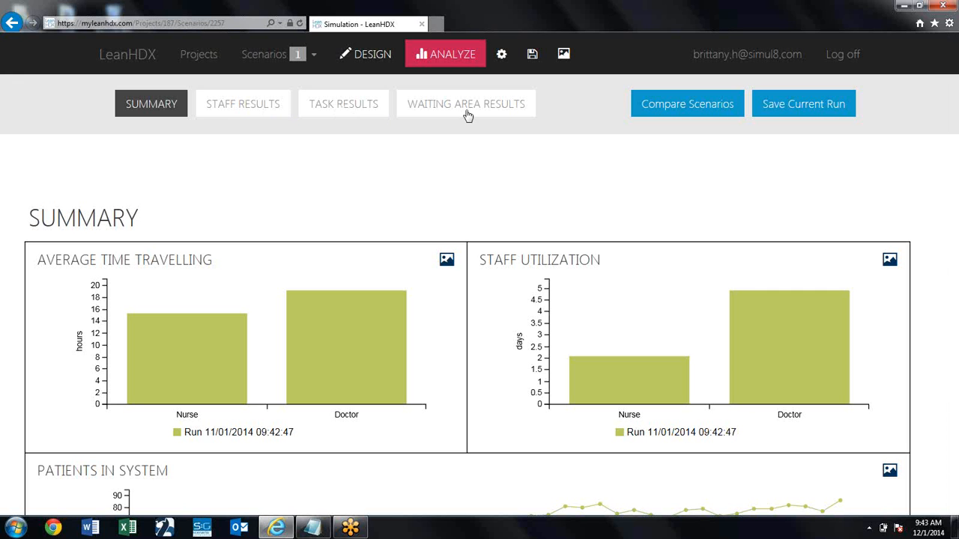
Move the Staff Office base from the office into the empty room between the treatment rooms, resizing it to about 11.9 by 9.3 ft
click(373, 56)
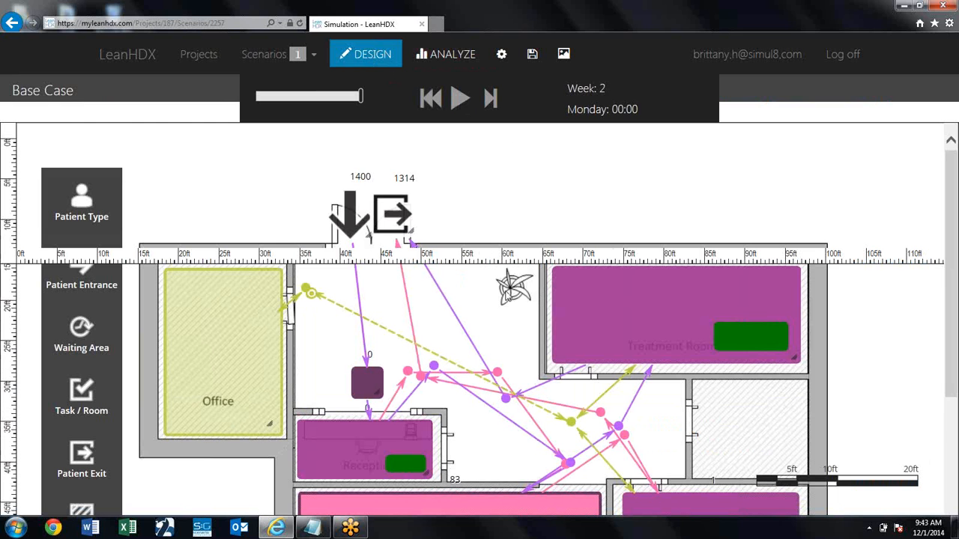
scroll(506, 322, down, 4)
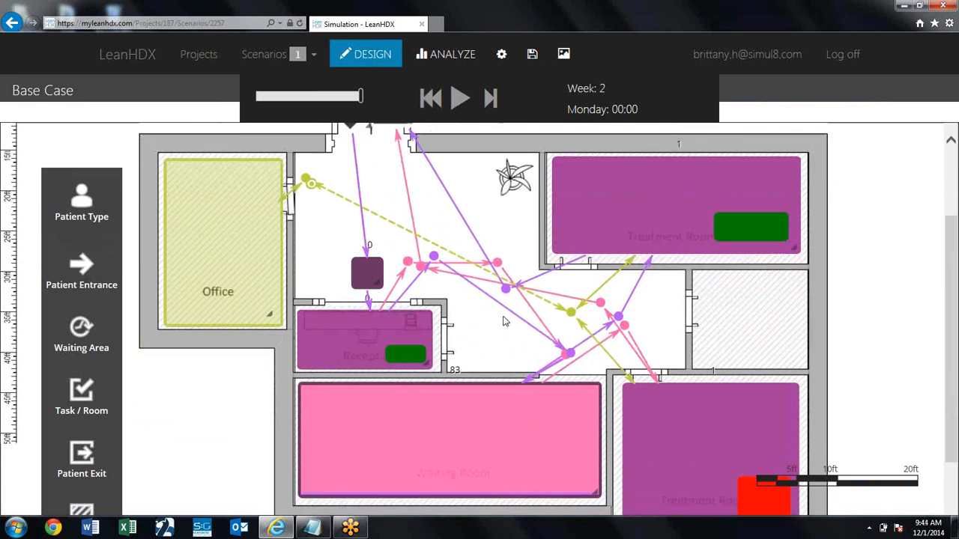
scroll(506, 322, up, 2)
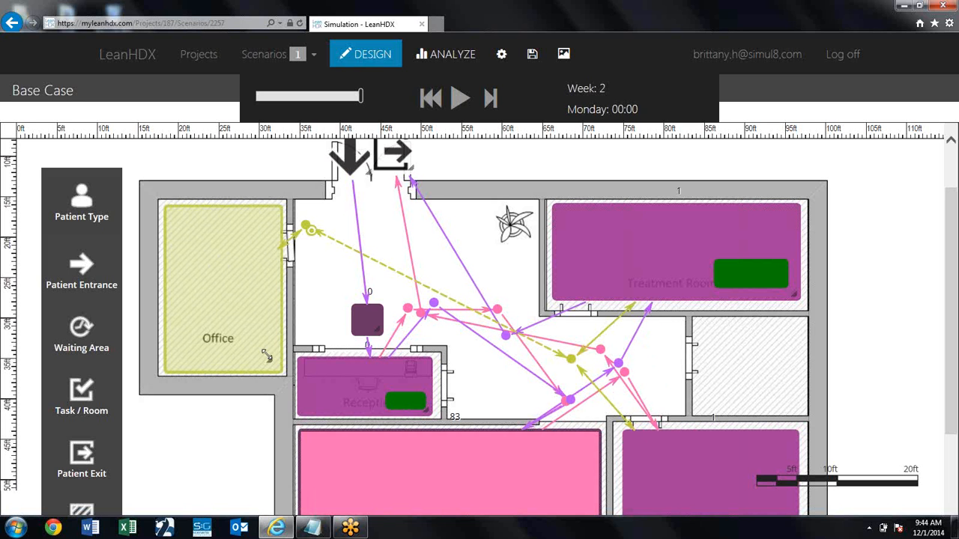
click(266, 327)
drag(266, 327, 270, 276)
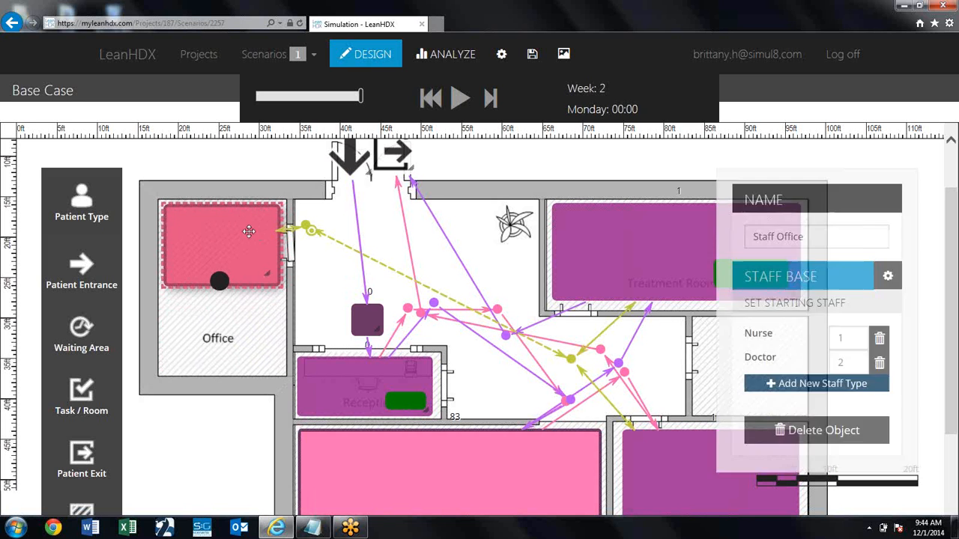
drag(246, 222, 766, 346)
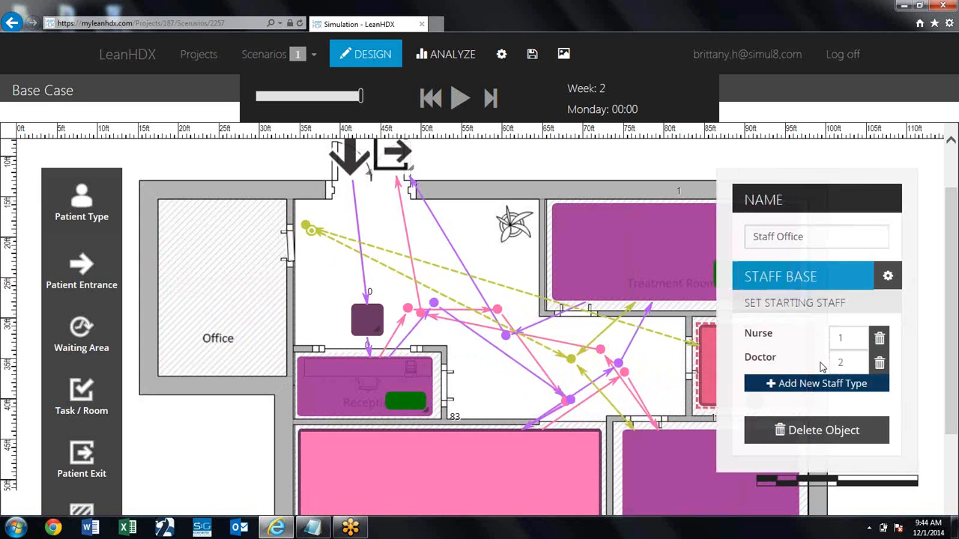
click(702, 158)
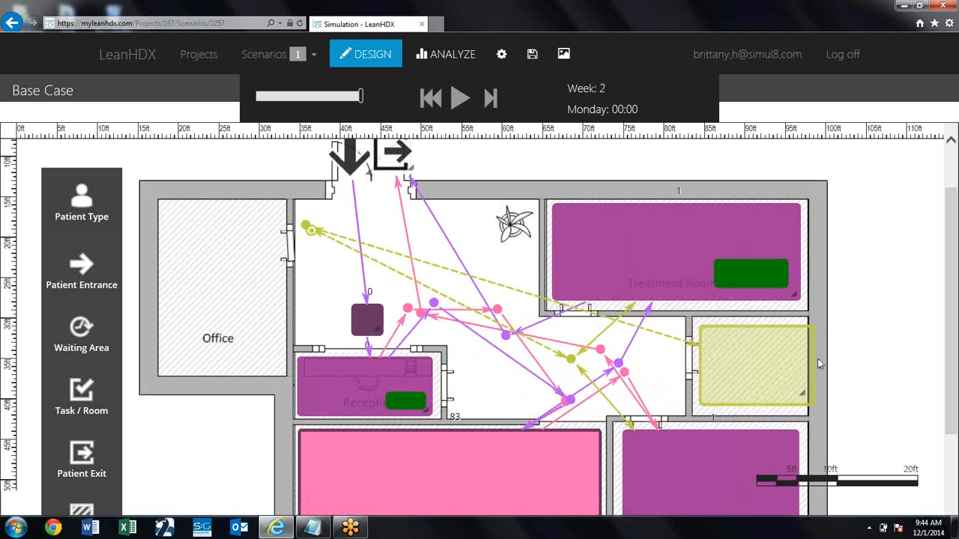
click(797, 350)
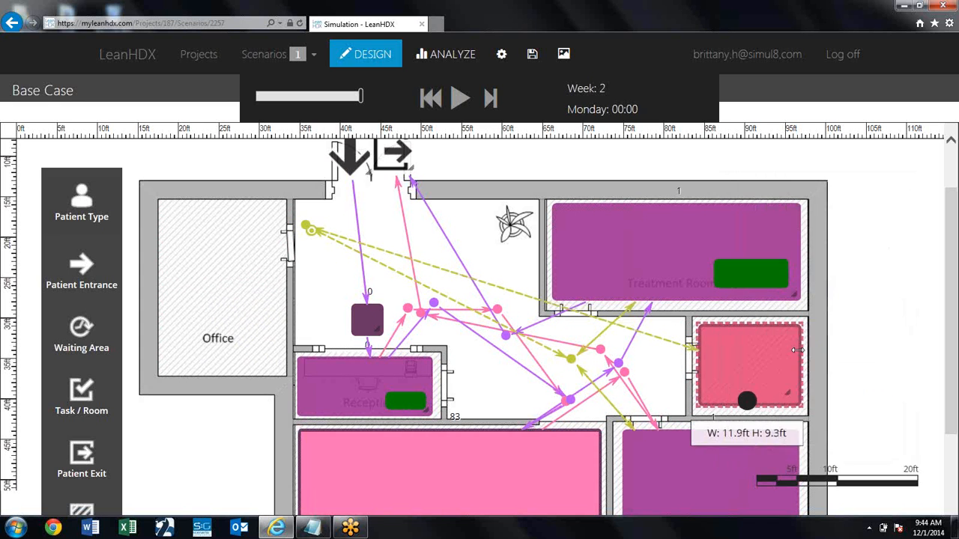
click(533, 173)
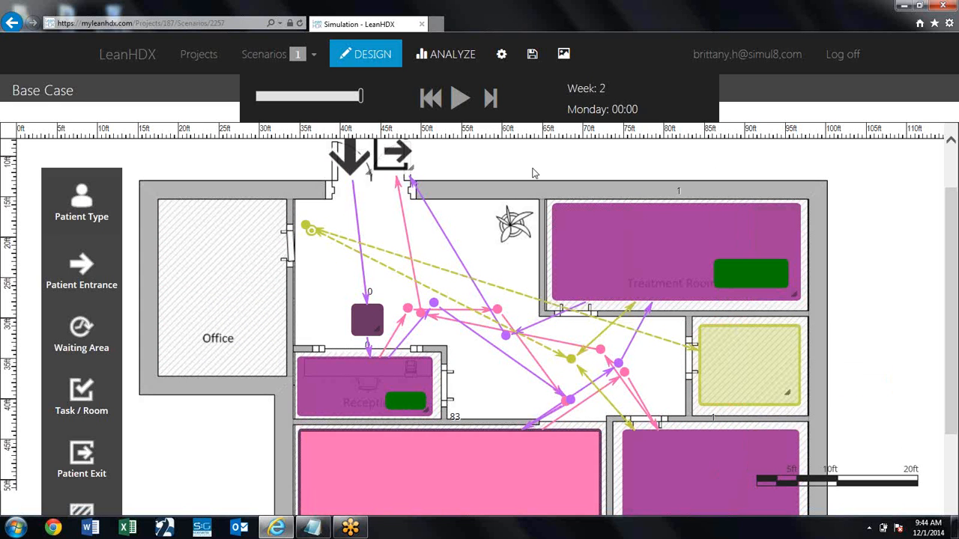
Move the staff route point beside the old office to the corridor outside the relocated Staff Office, and reset the simulation to its start
click(311, 231)
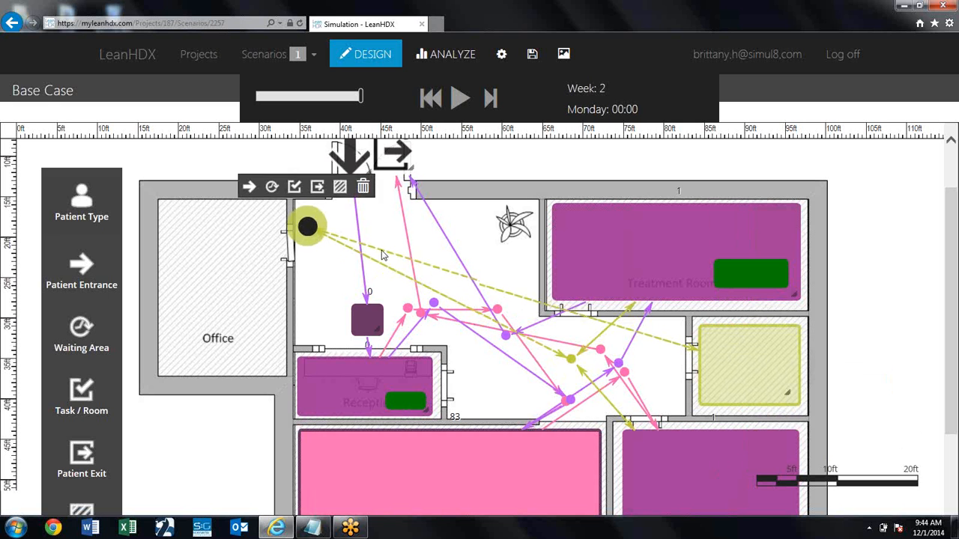
drag(310, 216, 619, 347)
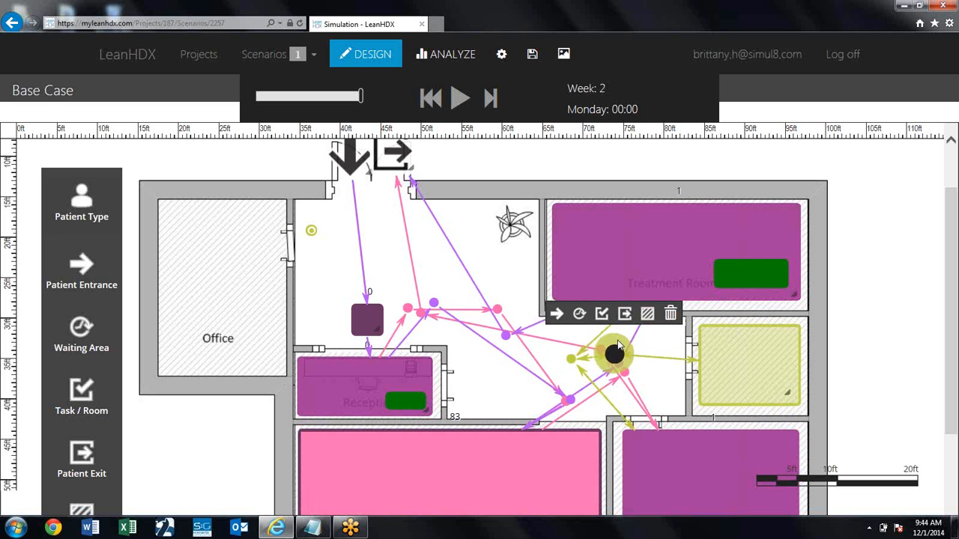
click(425, 100)
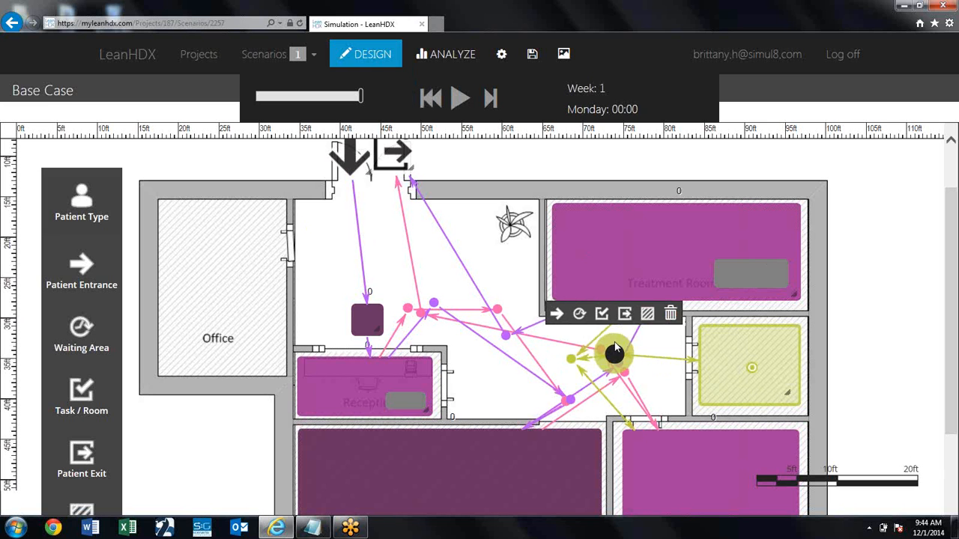
drag(613, 355, 620, 362)
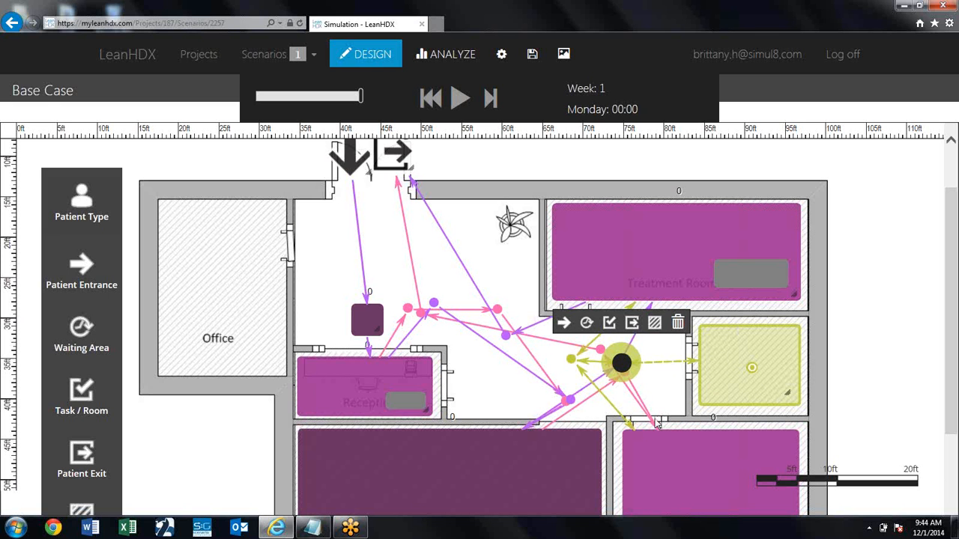
Fine-tune the position of the staff route point in the corridor outside the Staff Office and run the simulation through week 1
mouse_move(622, 352)
mouse_down()
mouse_move(567, 347)
mouse_move(613, 354)
mouse_up()
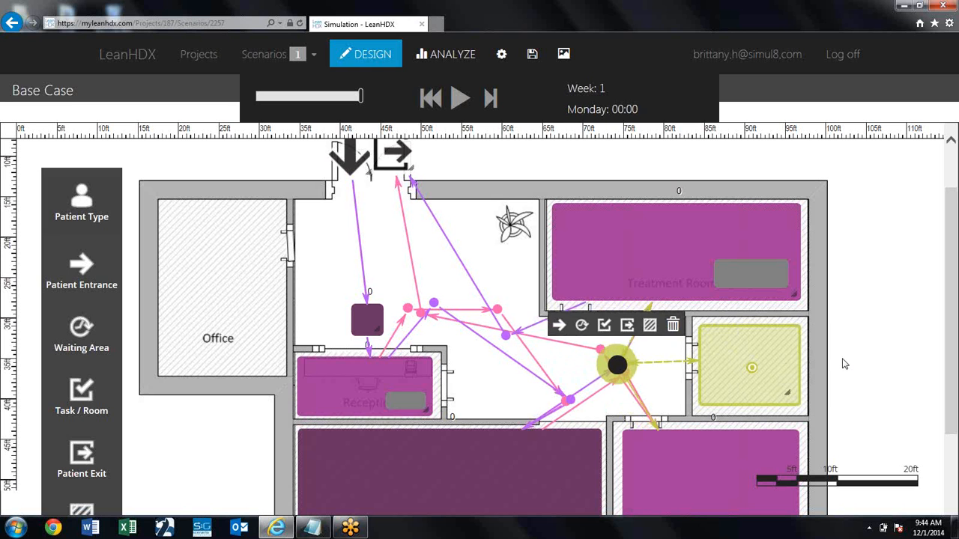
click(845, 363)
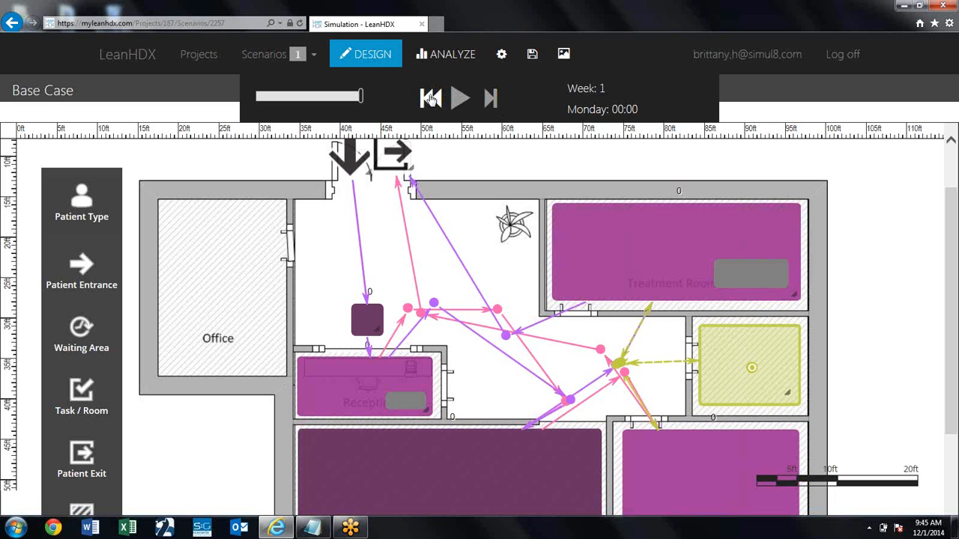
click(459, 100)
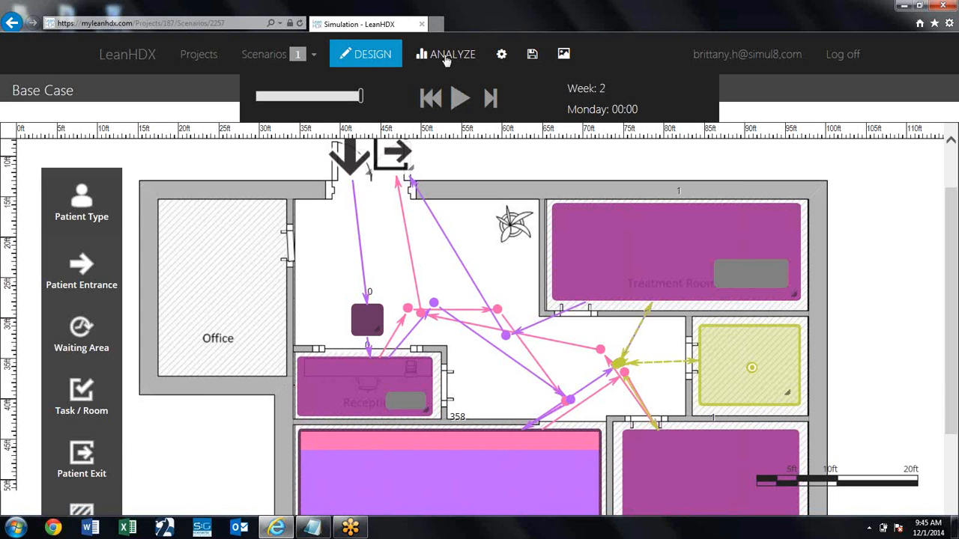
Compare the current run's results with the earlier run, Run 11/01/2014 09:42:47
click(446, 58)
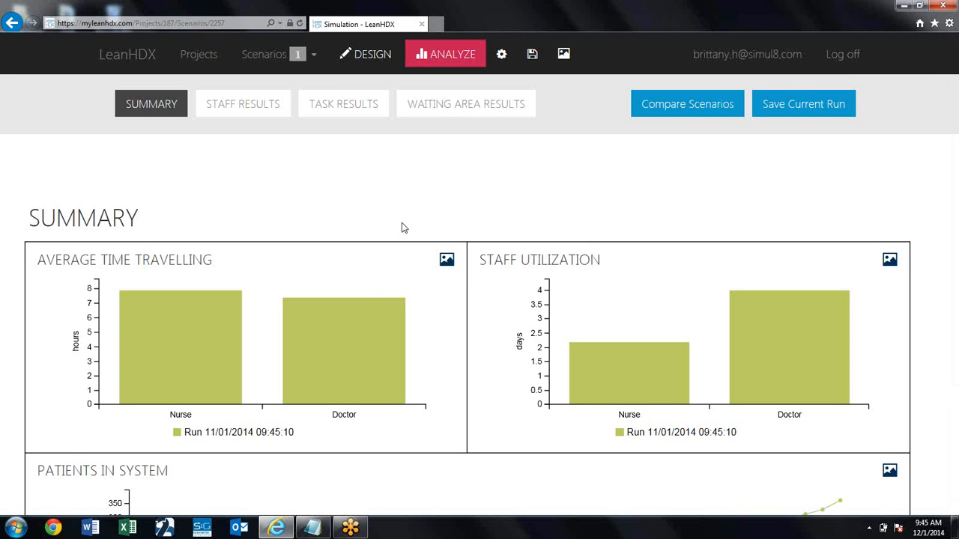
click(687, 108)
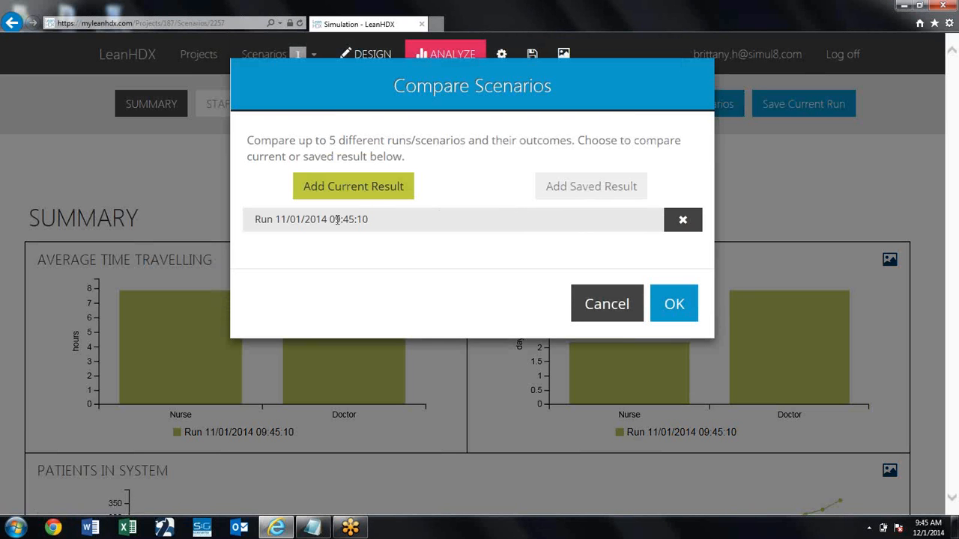
click(347, 193)
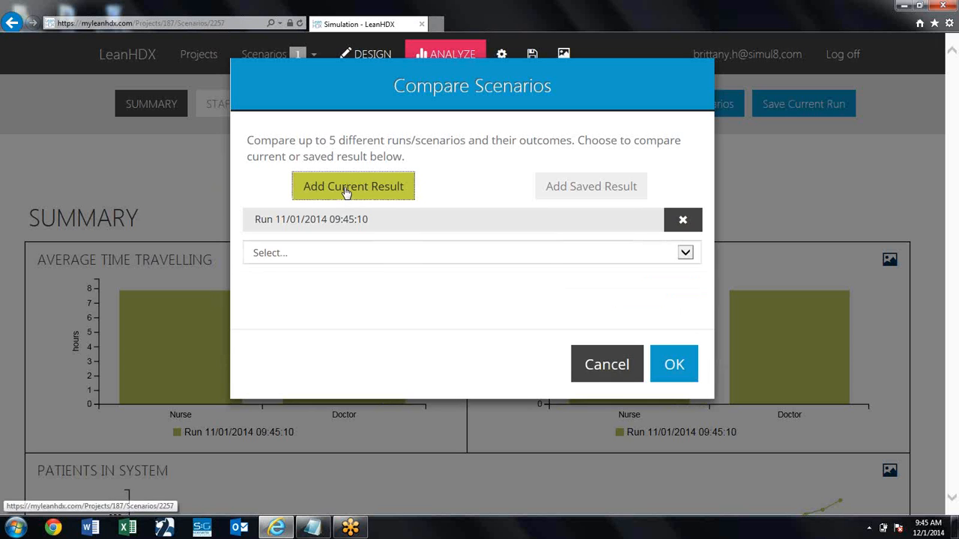
click(612, 254)
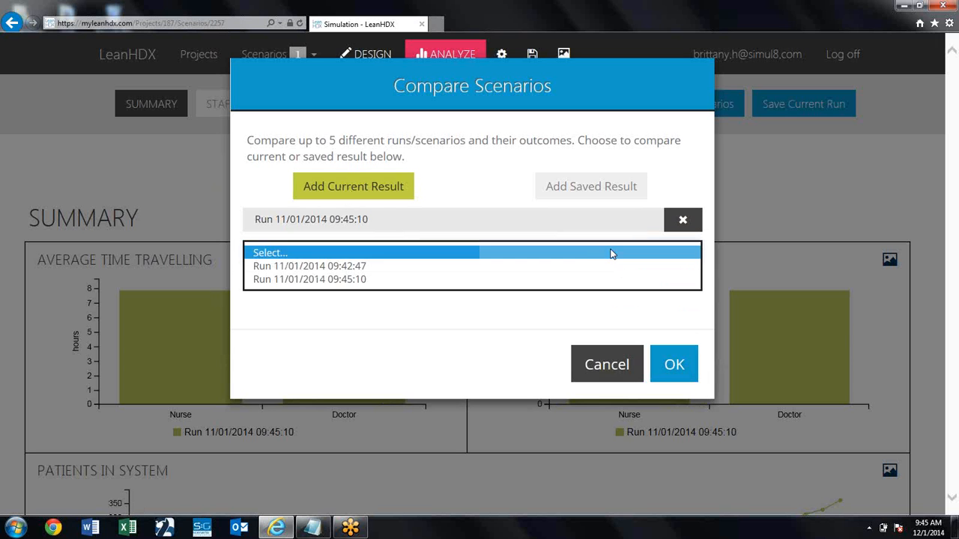
click(578, 268)
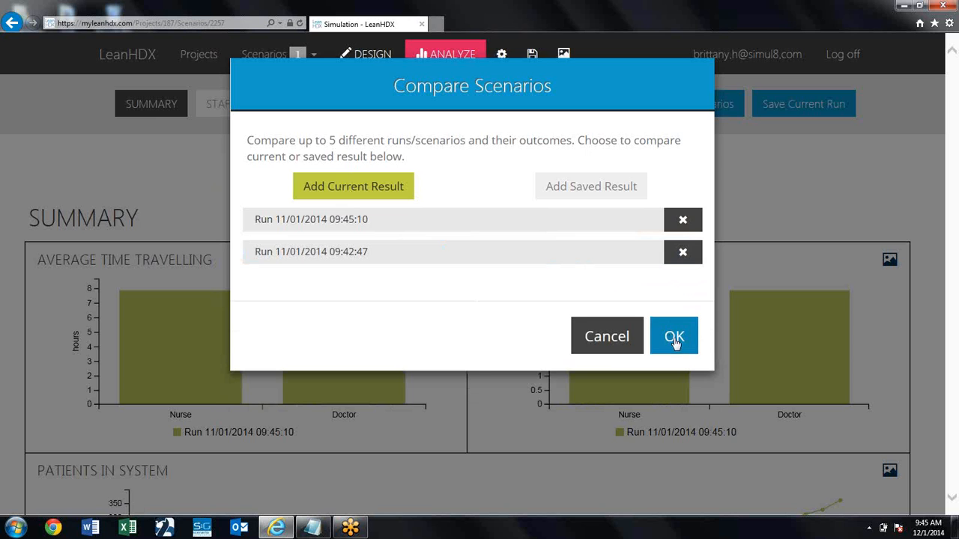
click(674, 337)
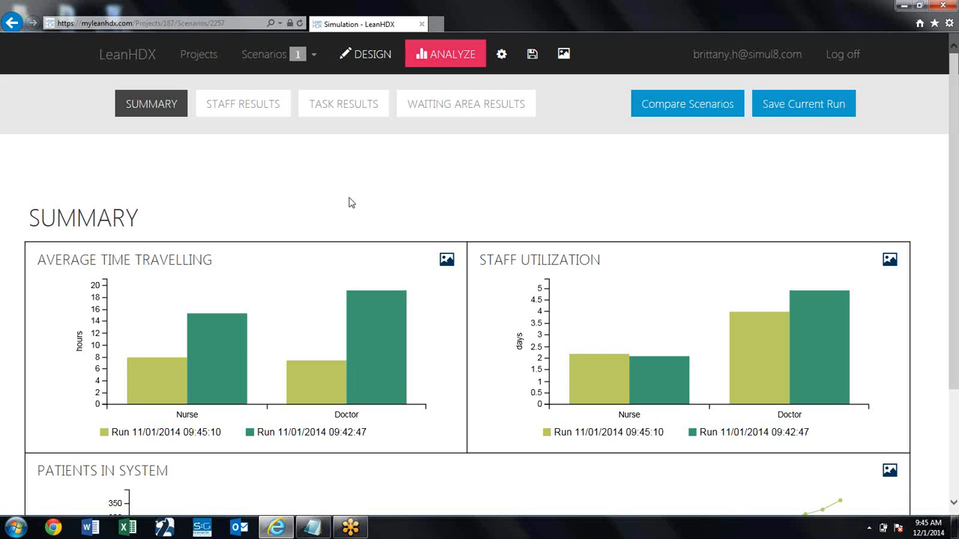
Examine how the two runs differ in average time travelling, staff utilization and patients in system
mouse_move(247, 318)
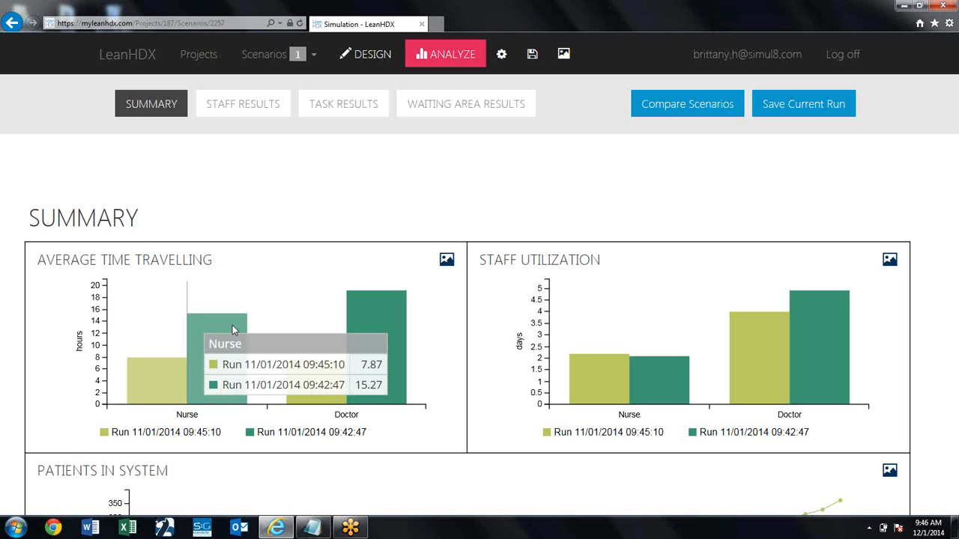
mouse_move(374, 307)
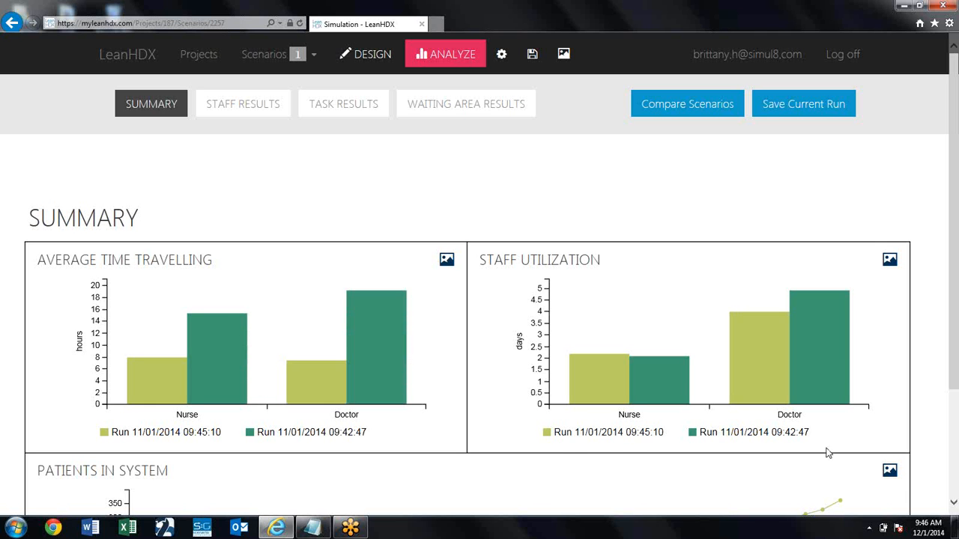
mouse_move(823, 336)
mouse_move(606, 402)
scroll(496, 367, down, 2)
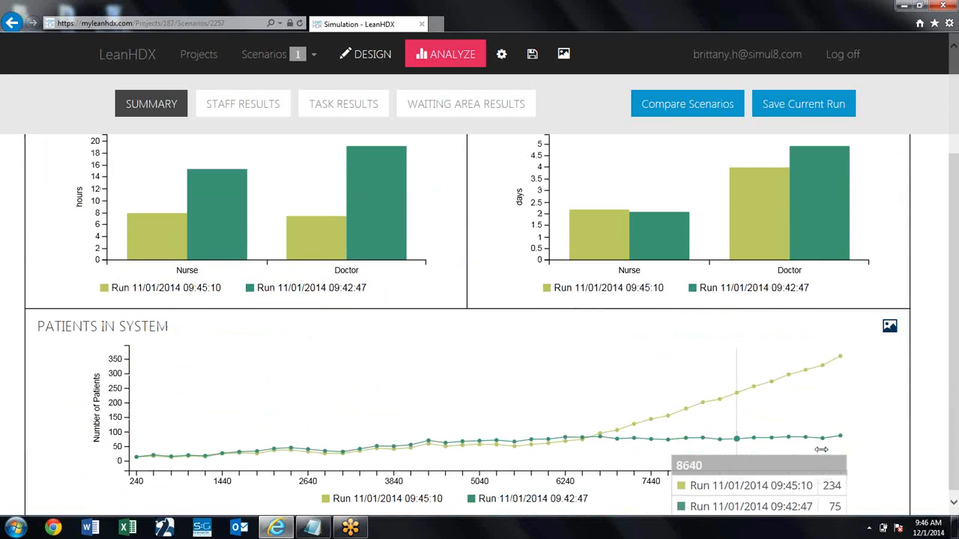
scroll(930, 421, down, 1)
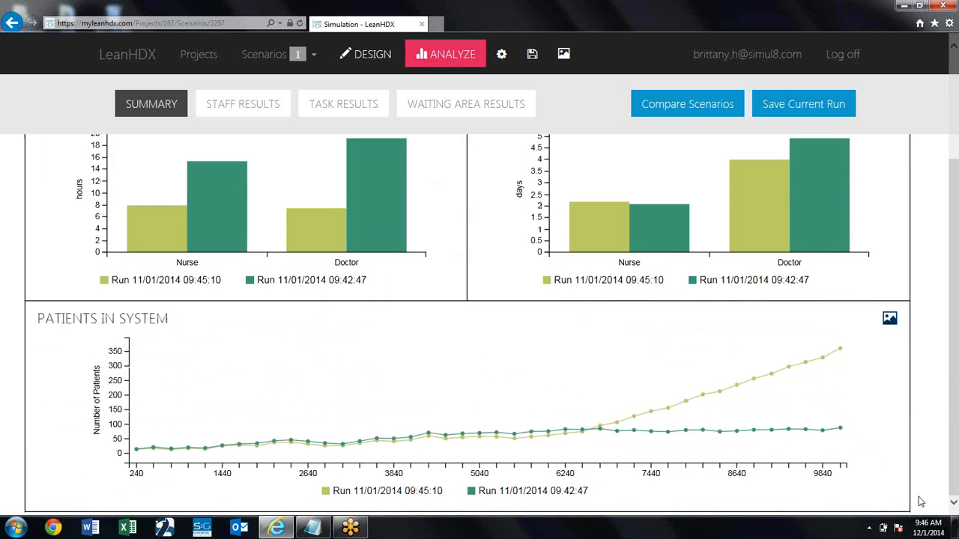
mouse_move(843, 352)
scroll(925, 361, up, 2)
scroll(925, 361, down, 1)
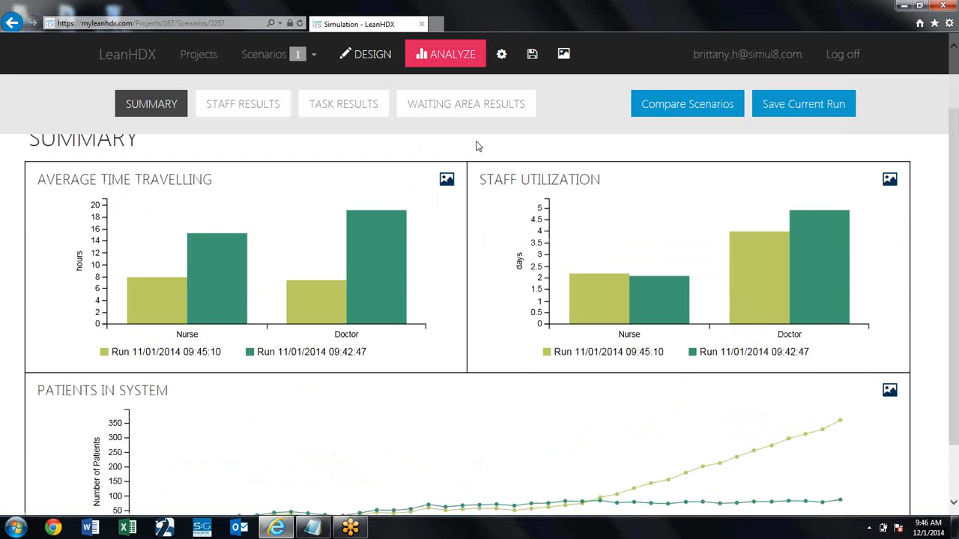
Return to the layout design and set the Nurse's staff behavior to Always Wait in the Staff Office base settings
click(374, 60)
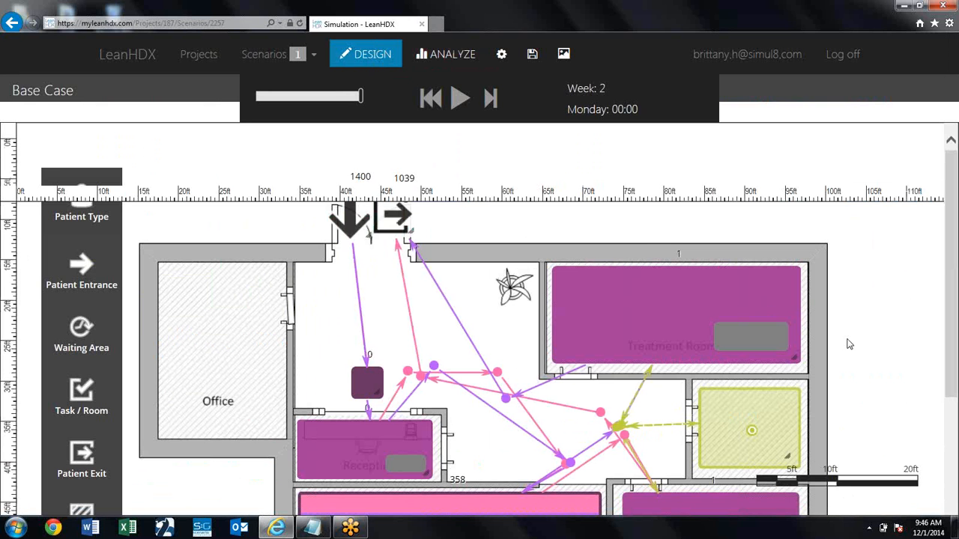
scroll(849, 344, down, 1)
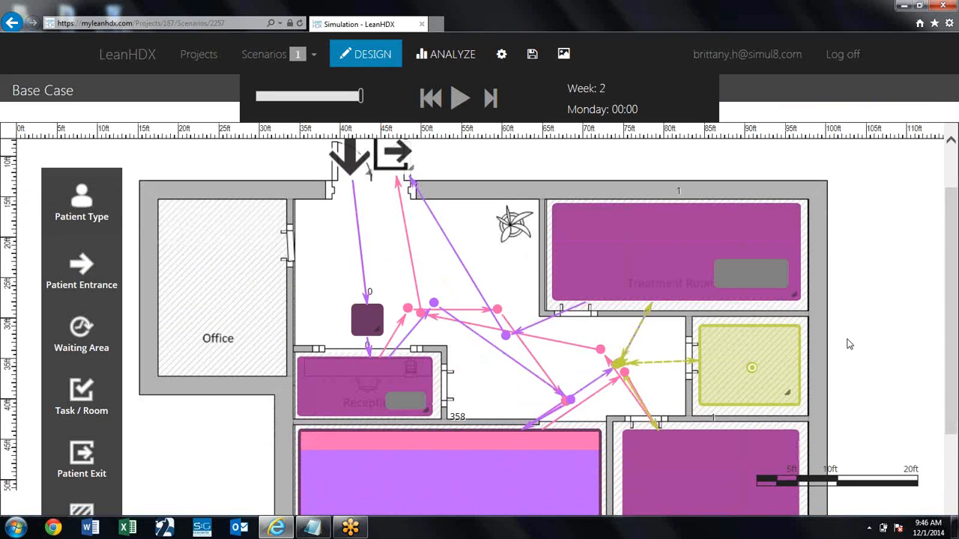
click(724, 346)
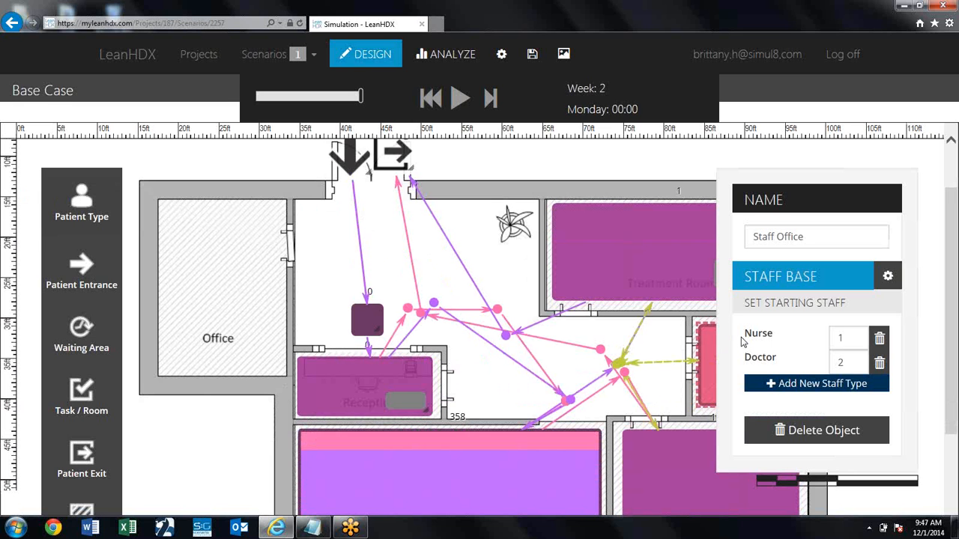
click(887, 276)
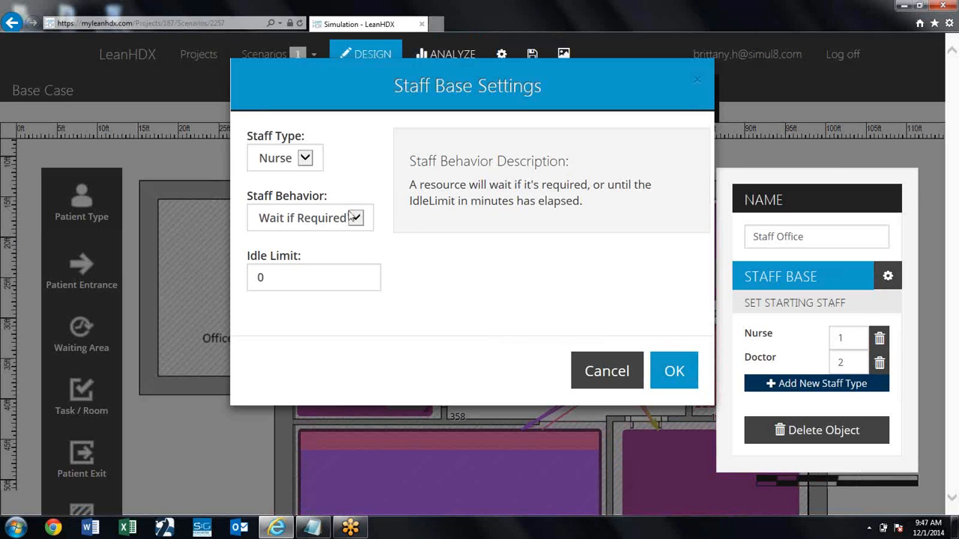
click(324, 218)
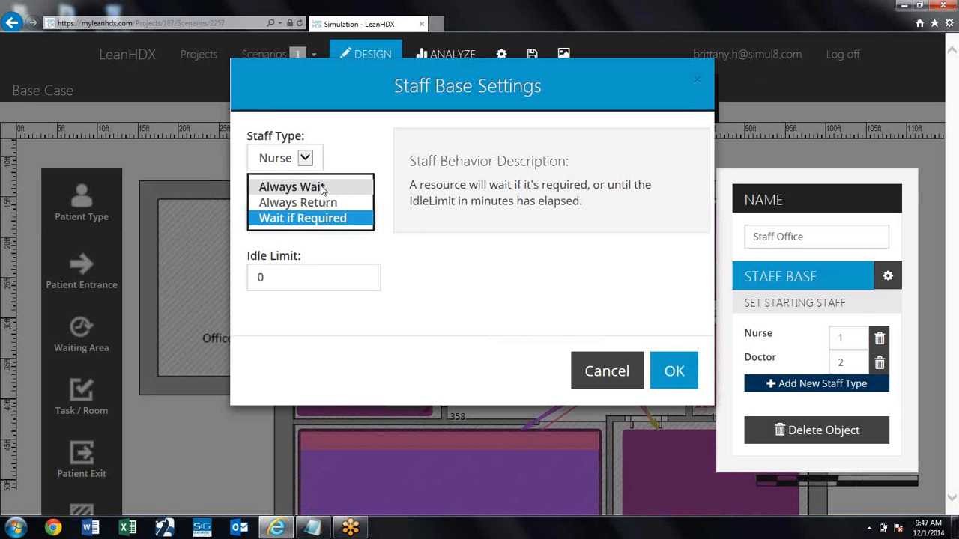
click(322, 187)
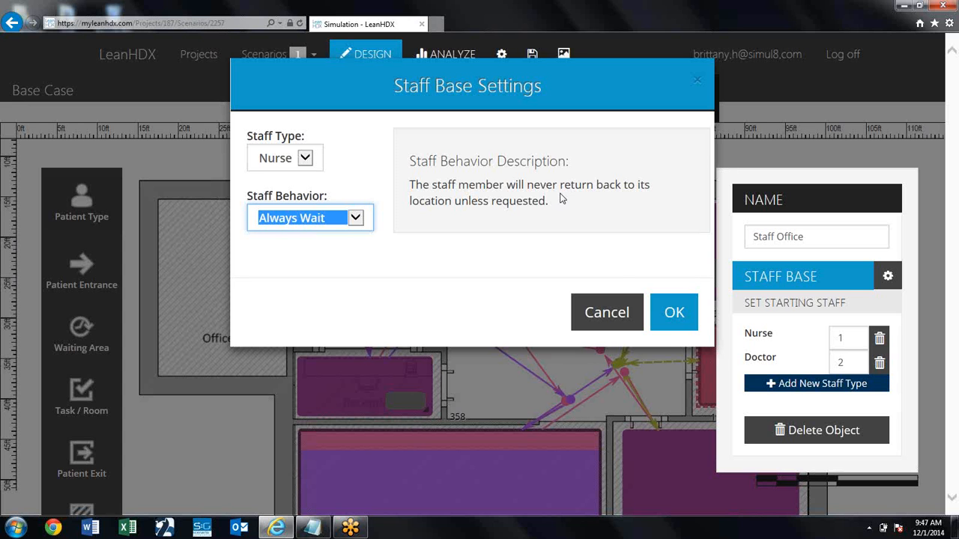
Set the Doctor's staff behavior to Always Wait as well and accept the staff base settings
click(305, 159)
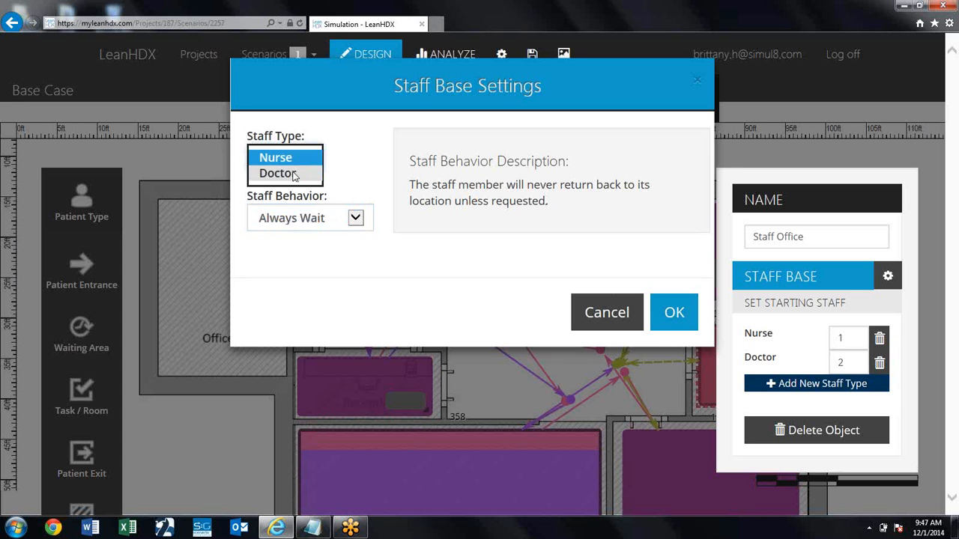
click(294, 175)
click(339, 219)
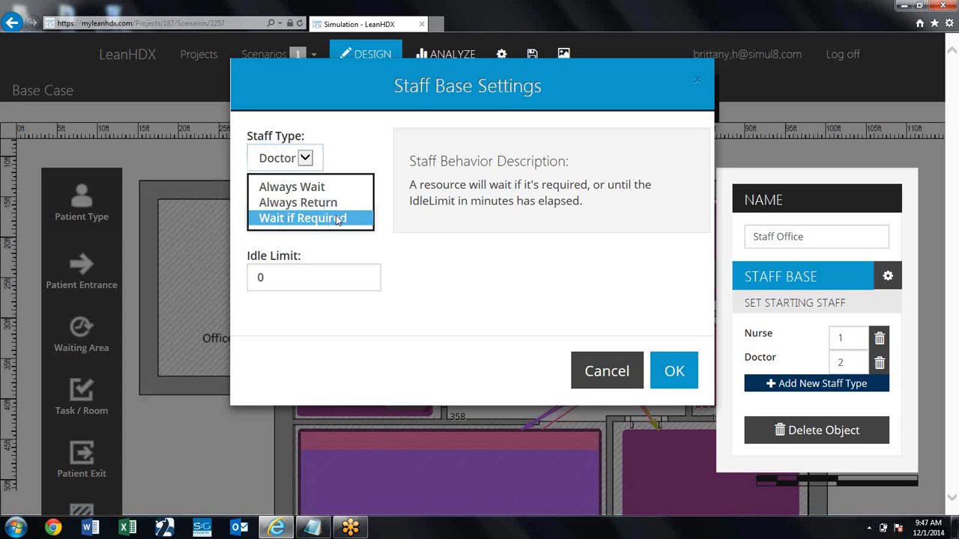
click(332, 192)
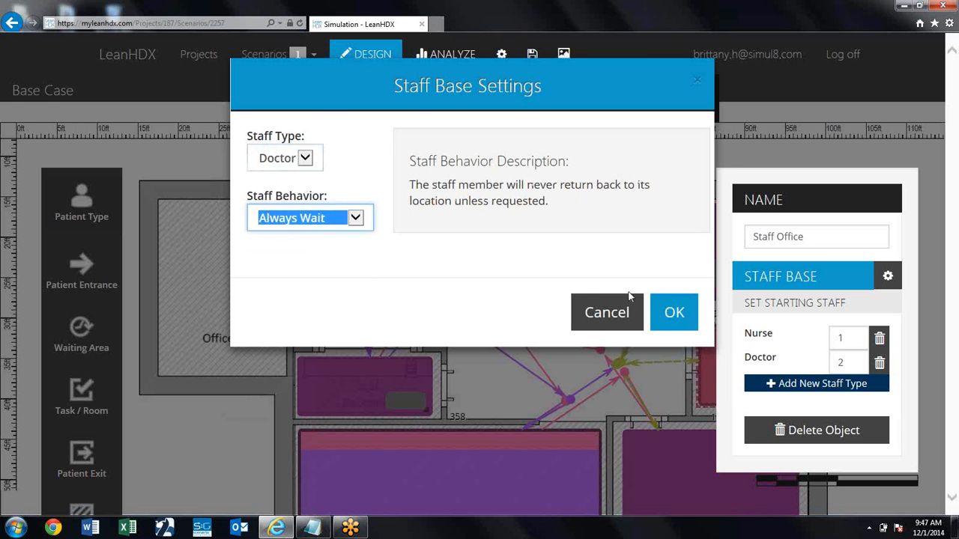
click(673, 313)
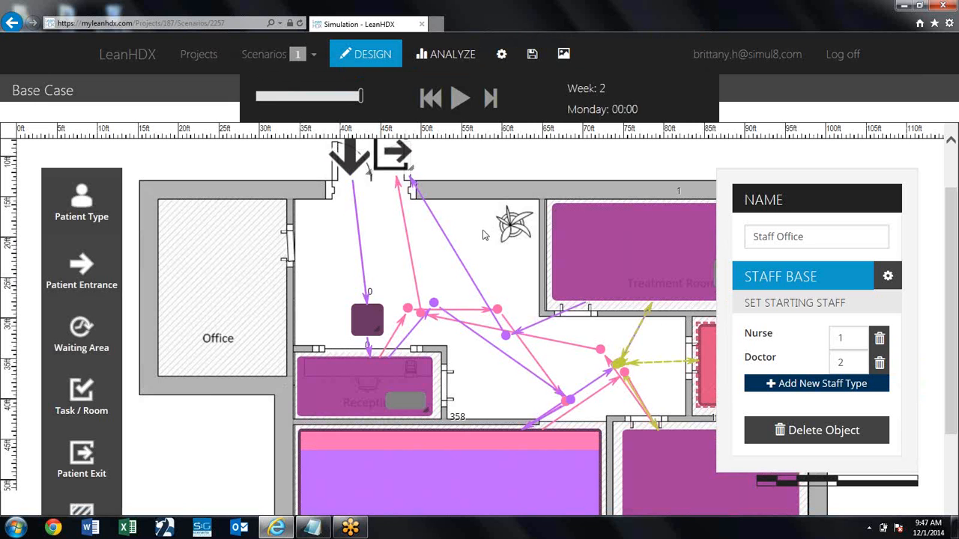
Reset the simulation, run it again through week 1, and bring up the new run's summary results
click(431, 97)
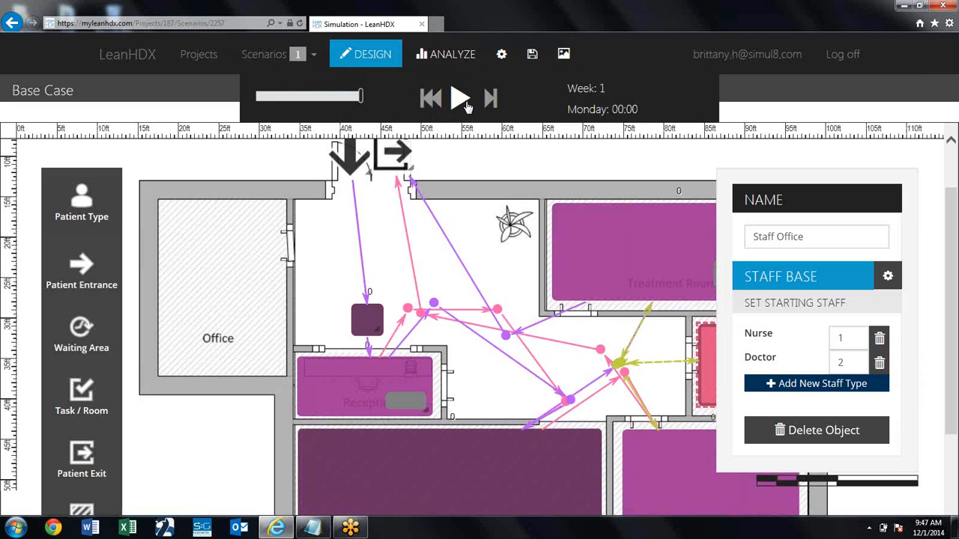
click(463, 102)
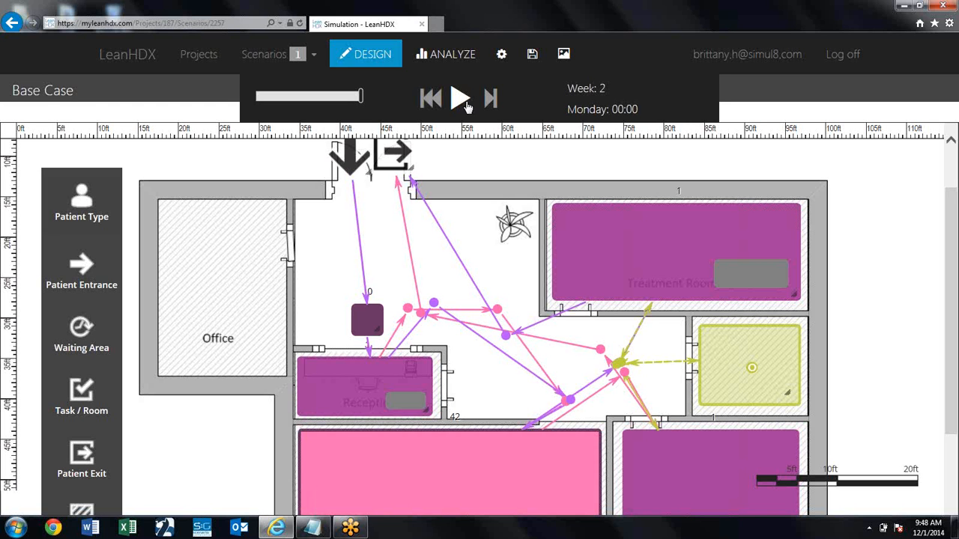
click(452, 58)
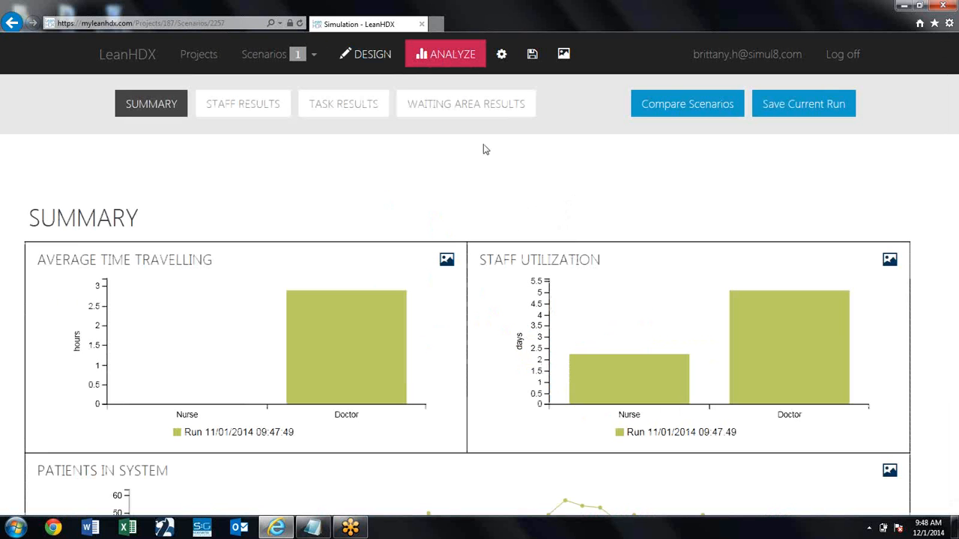
Compare the newest run with runs 11/01/2014 09:42:47 and 09:45:10, and inspect the Doctor's average travelling times
click(666, 100)
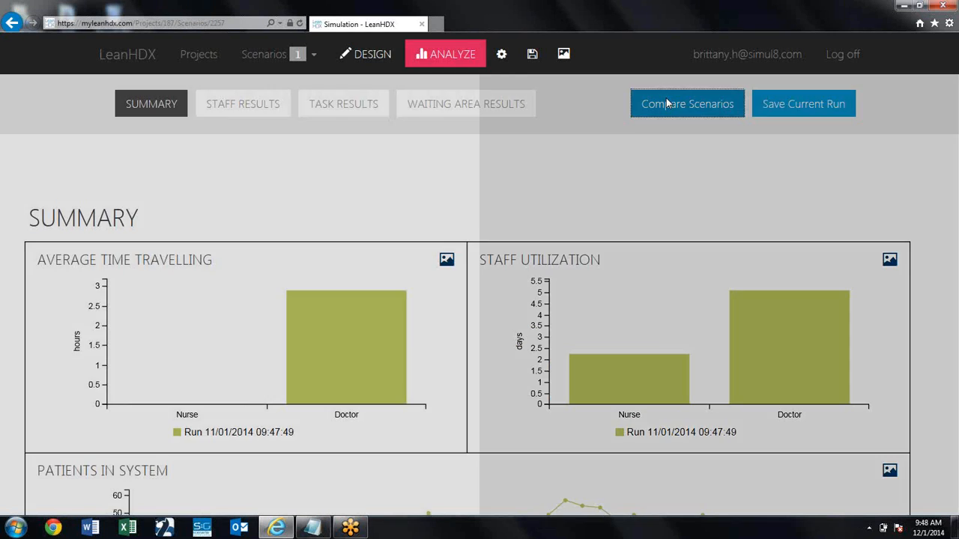
click(366, 185)
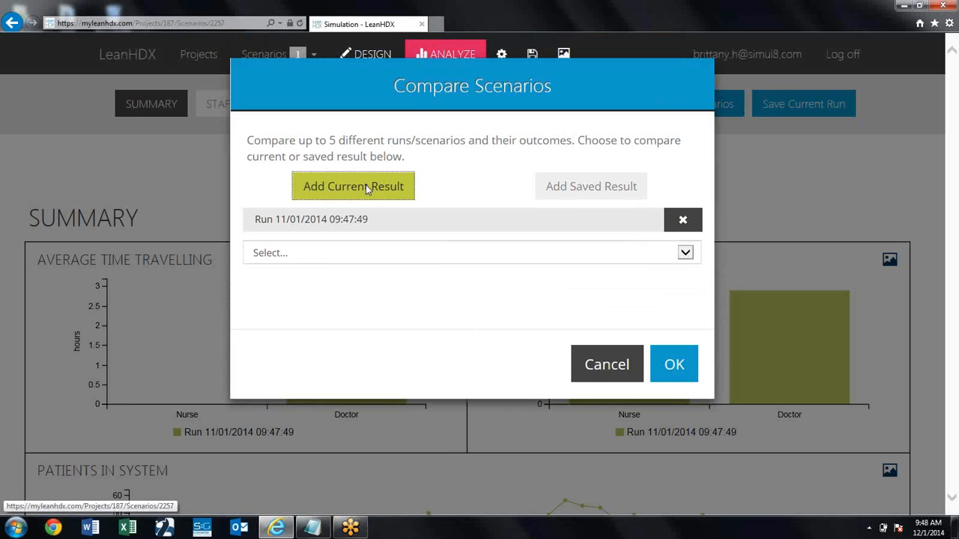
click(355, 259)
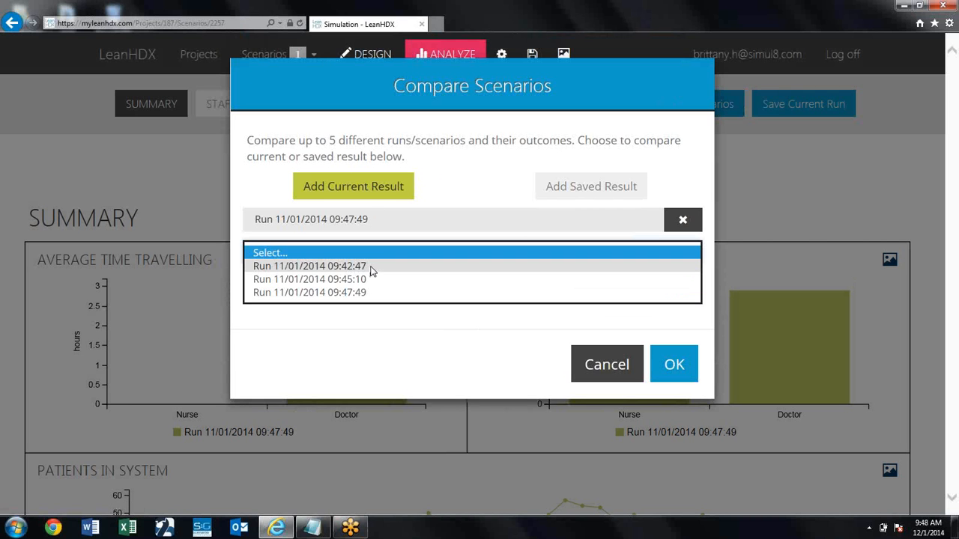
click(372, 268)
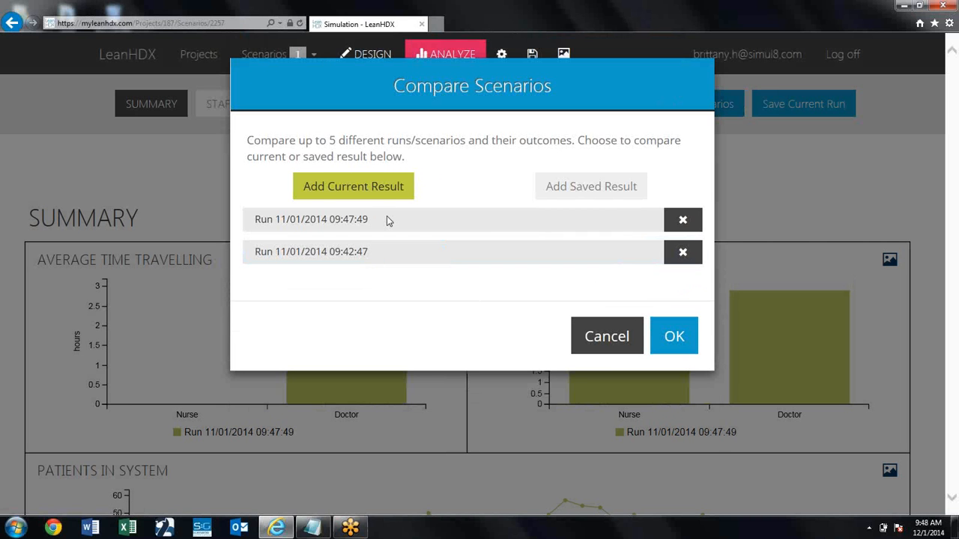
click(381, 188)
click(376, 288)
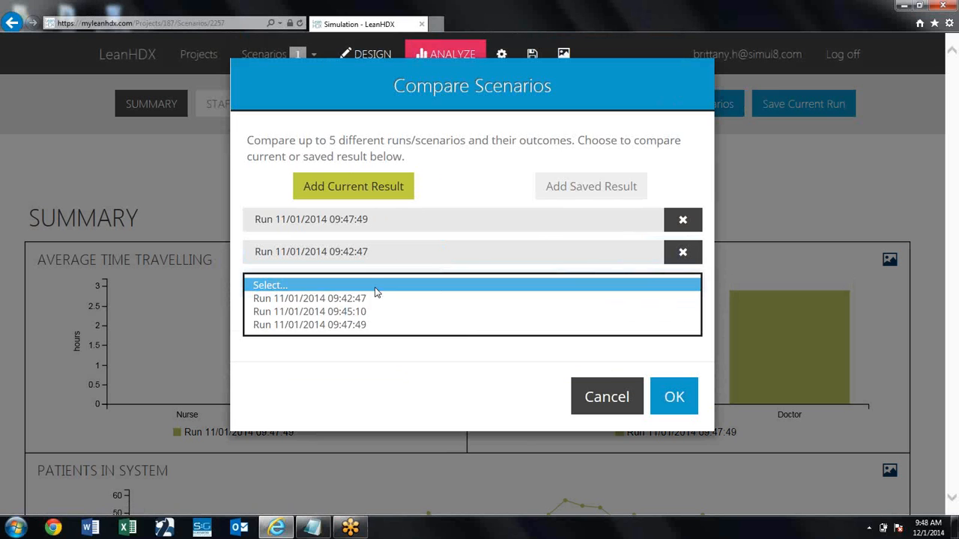
click(377, 316)
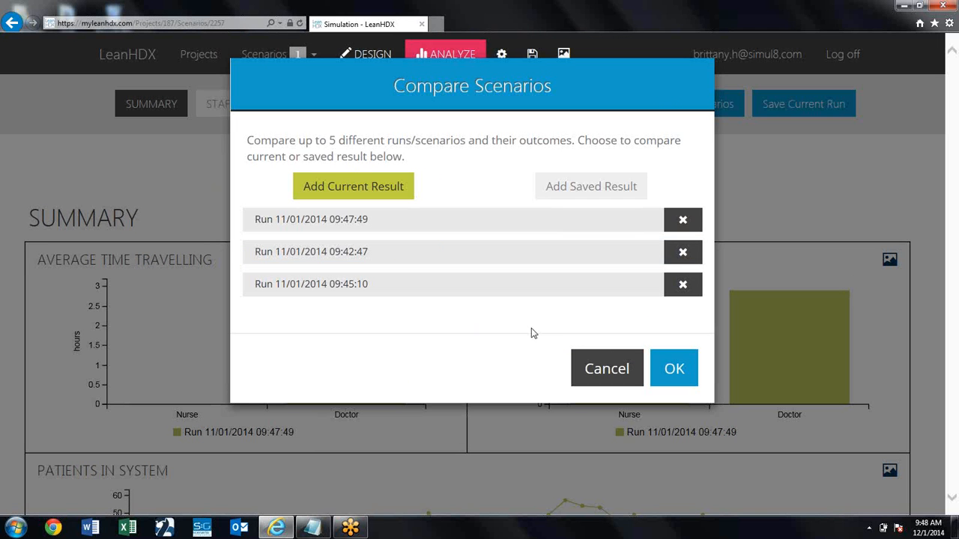
click(671, 369)
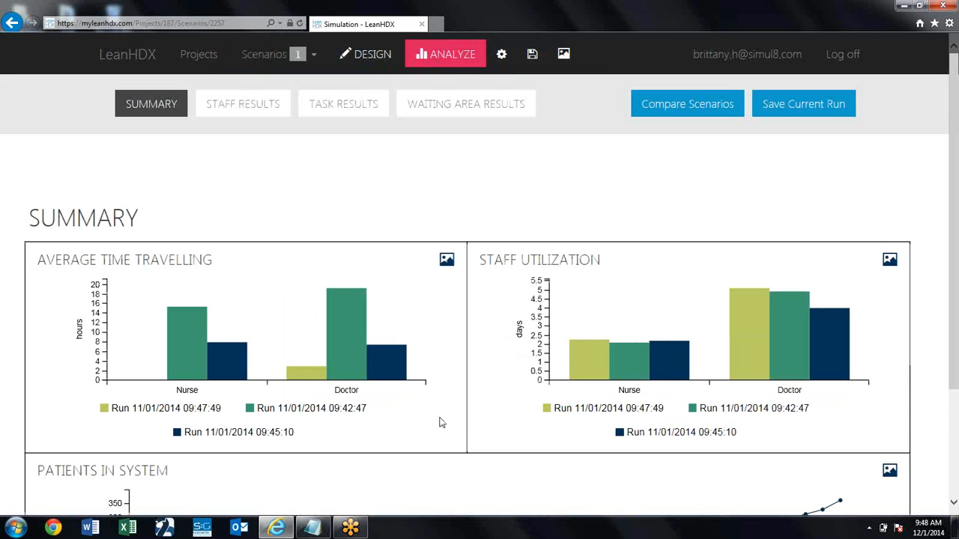
mouse_move(346, 358)
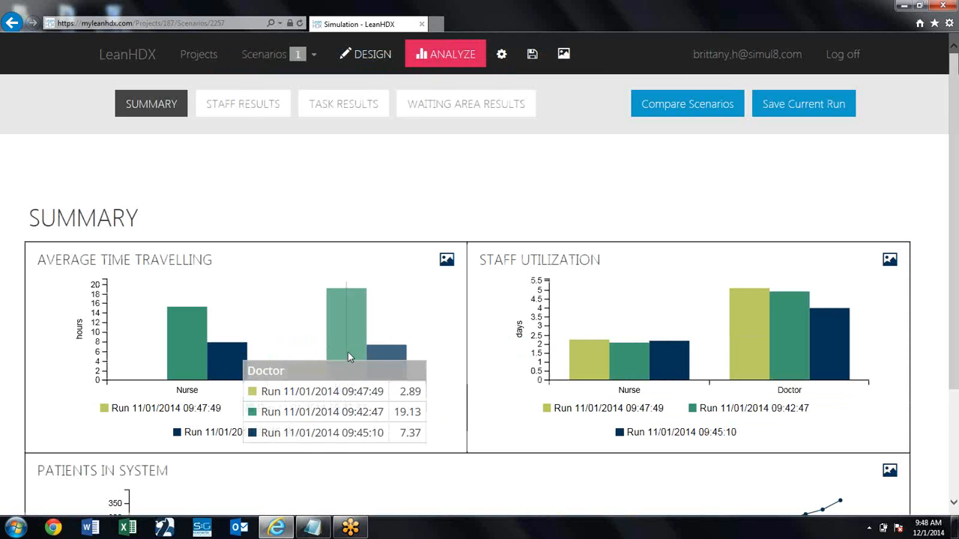